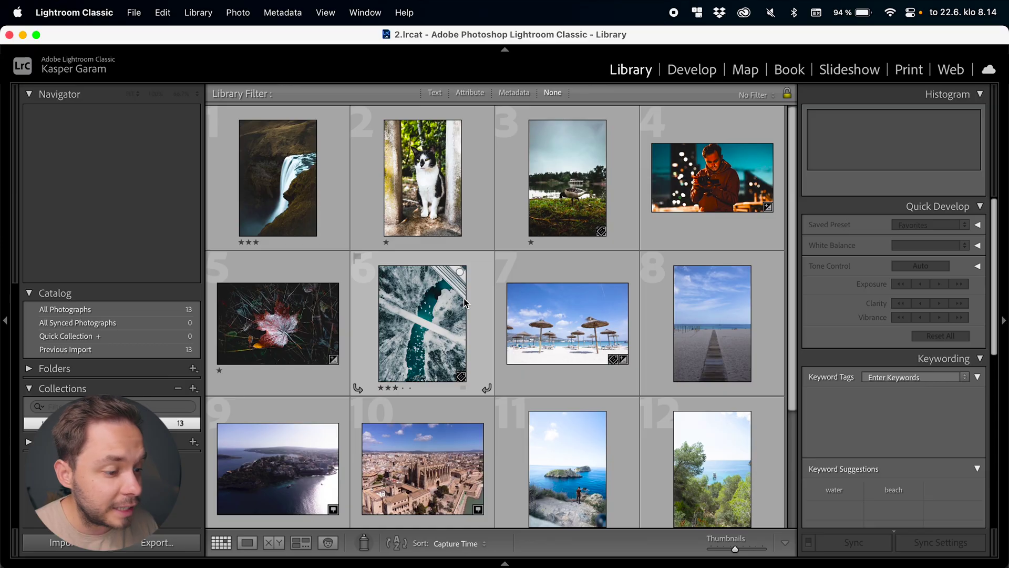
Step: Select the coastal bay photo with the anchored sailboats in the photo grid and open it in the Develop module
{"action": "scroll", "coordinate": [464, 298], "scroll_direction": "down", "scroll_amount": 3}
{"action": "left_click", "coordinate": [319, 450]}
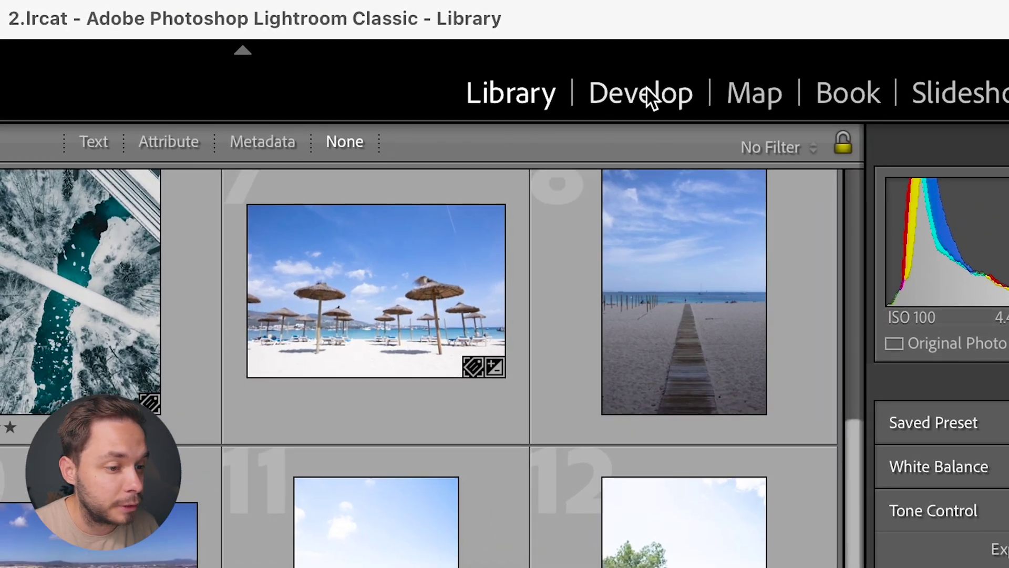
{"action": "left_click", "coordinate": [645, 86]}
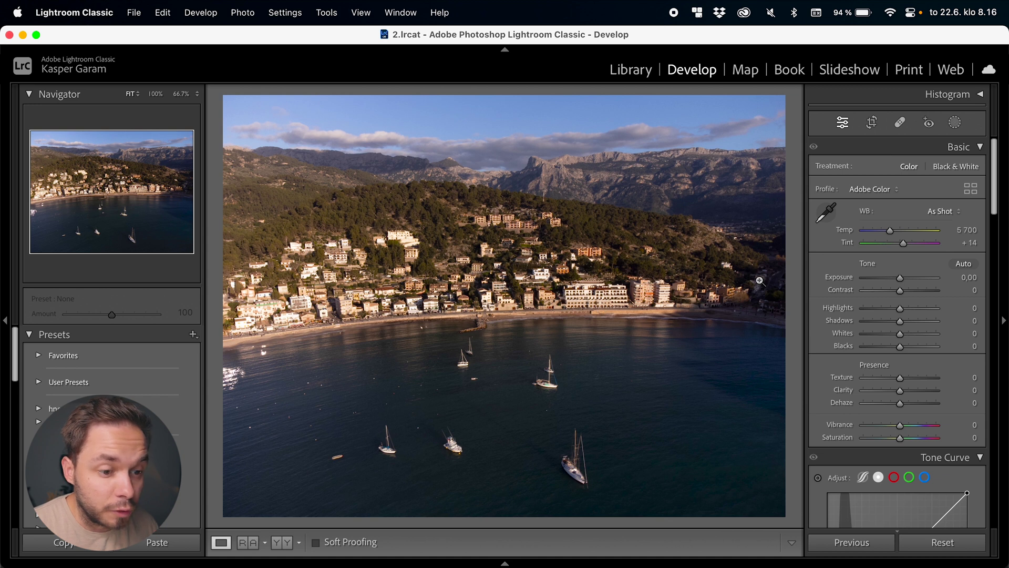
Step: Look through the photo's adjustment settings and collapse the Presets section
{"action": "scroll", "coordinate": [871, 383], "scroll_direction": "down", "scroll_amount": 15}
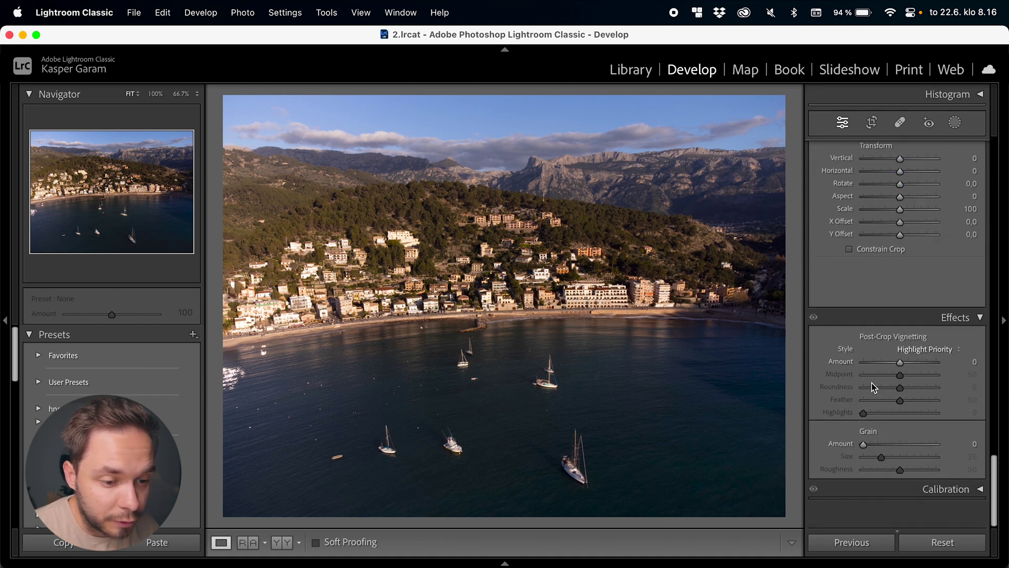
{"action": "scroll", "coordinate": [871, 383], "scroll_direction": "up", "scroll_amount": 10}
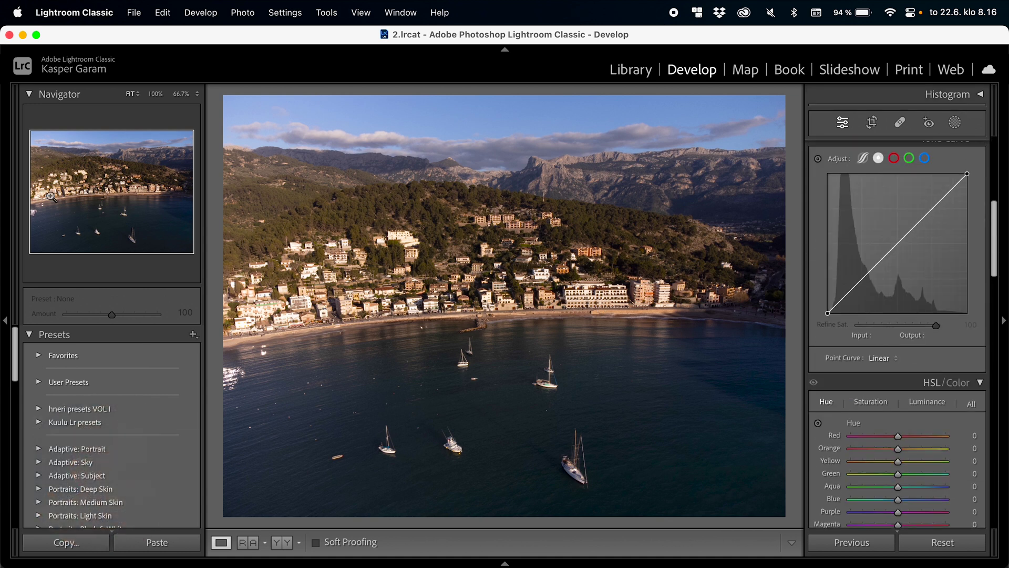
{"action": "left_click", "coordinate": [29, 335]}
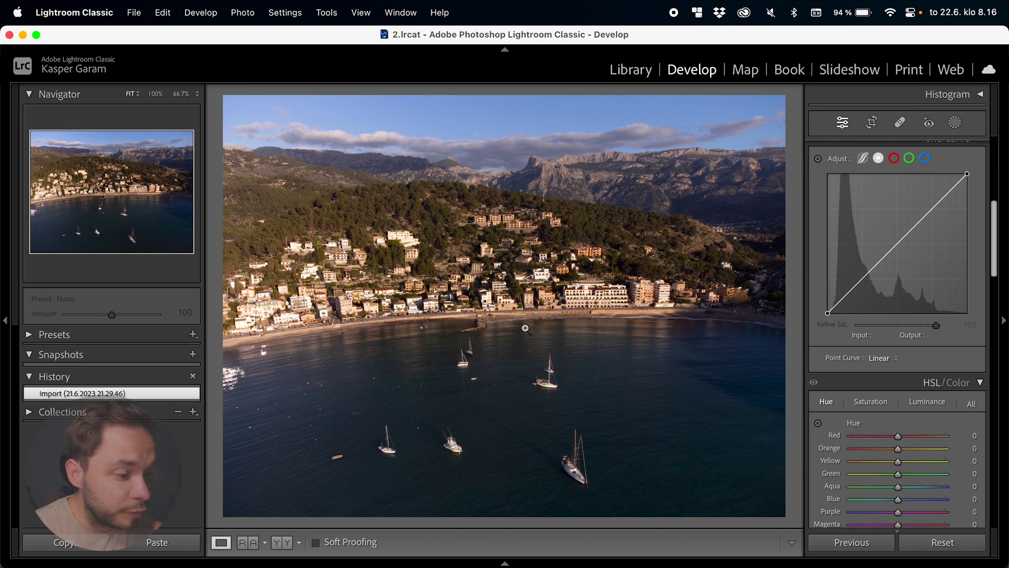
Step: Inspect the sailboats and shoreline of the photo at 100% zoom, and return to the whole-photo view
{"action": "left_click", "coordinate": [112, 214]}
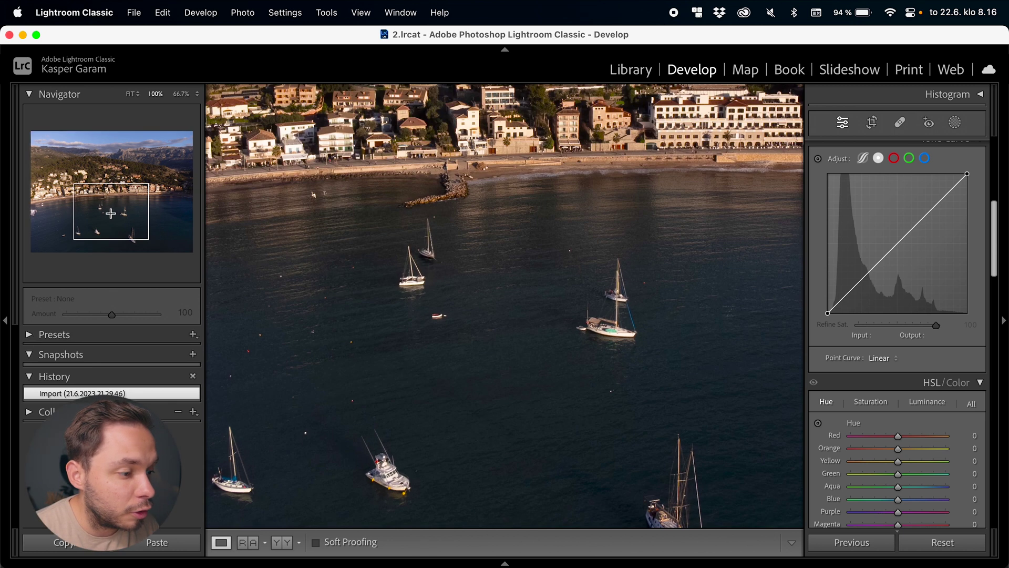
{"action": "left_click", "coordinate": [436, 237]}
{"action": "left_click", "coordinate": [552, 400]}
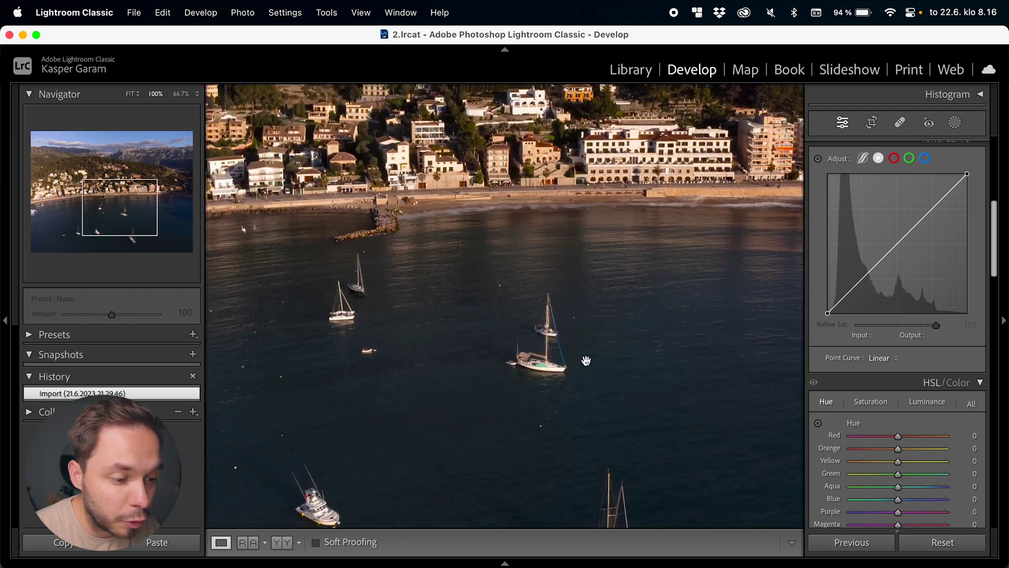
{"action": "left_click", "coordinate": [571, 354]}
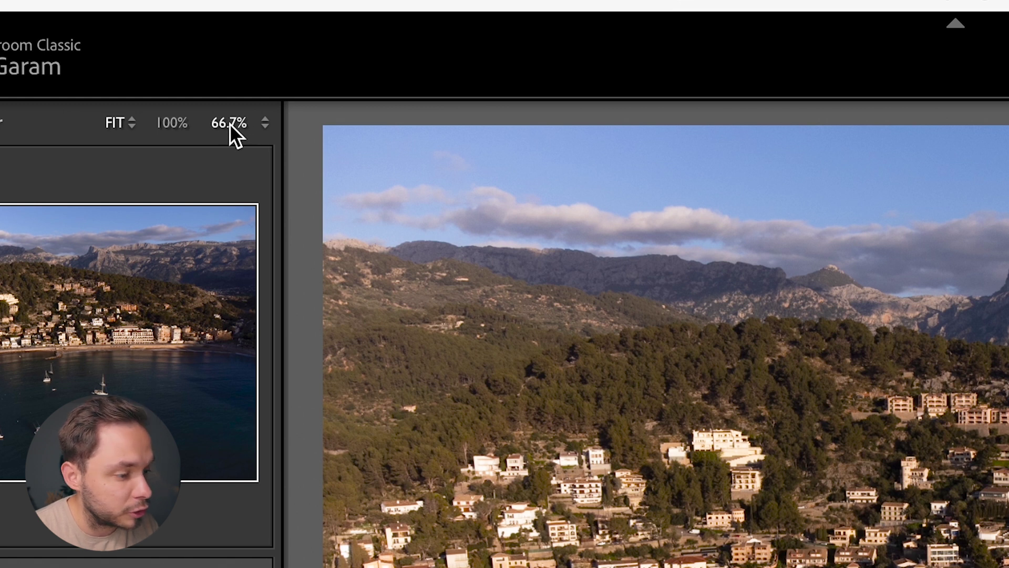
Step: View the photo at 66.7%, 400% and 50% zoom, and return to the whole-photo view
{"action": "left_click", "coordinate": [227, 124]}
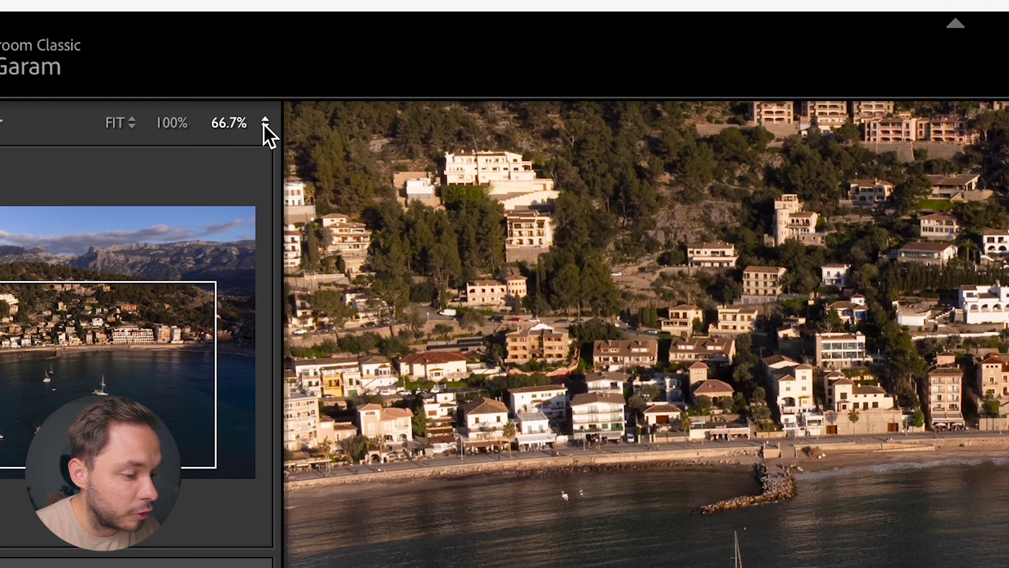
{"action": "left_click", "coordinate": [265, 124]}
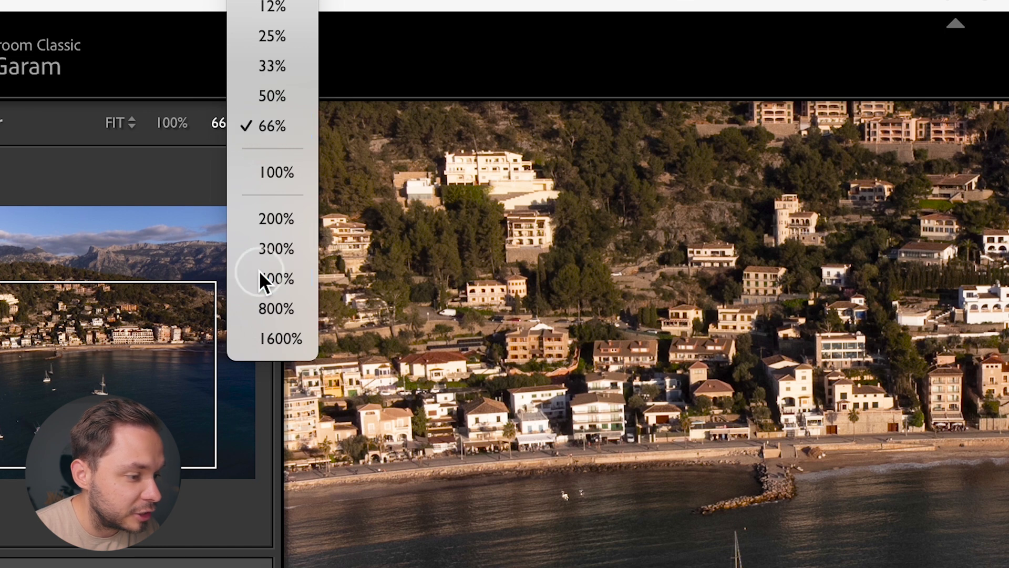
{"action": "left_click", "coordinate": [260, 274]}
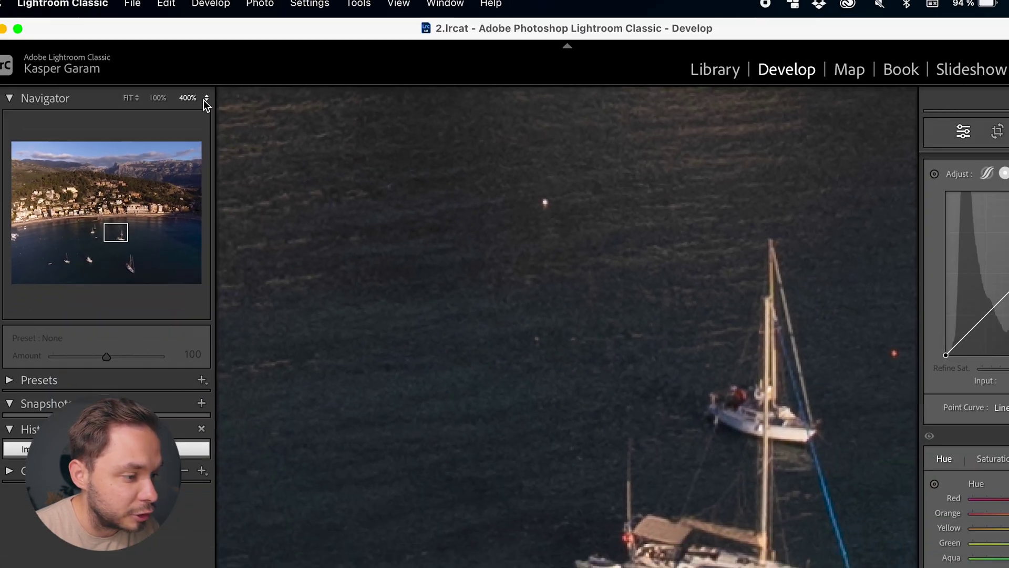
{"action": "left_click", "coordinate": [271, 126]}
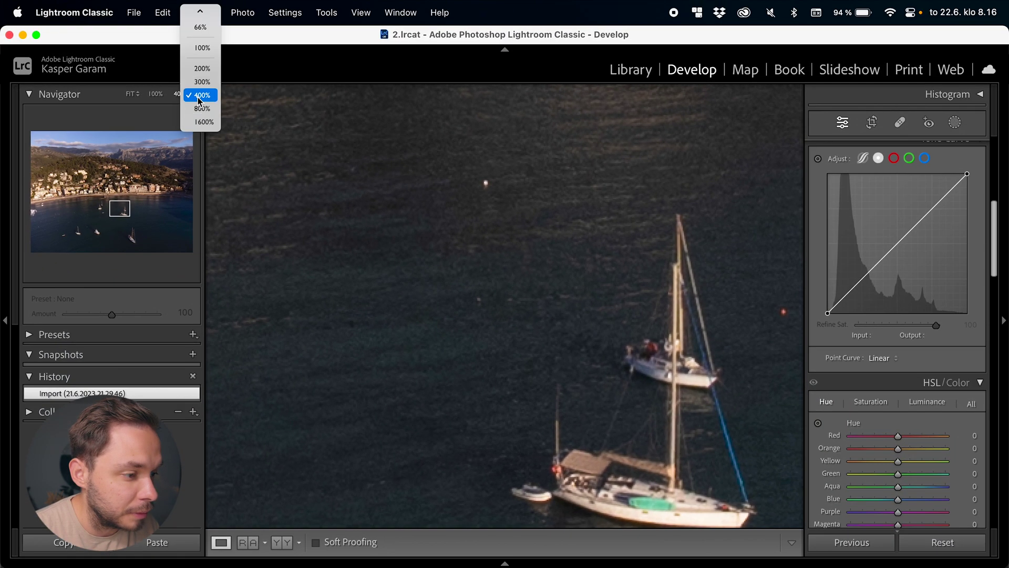
{"action": "left_click", "coordinate": [201, 79]}
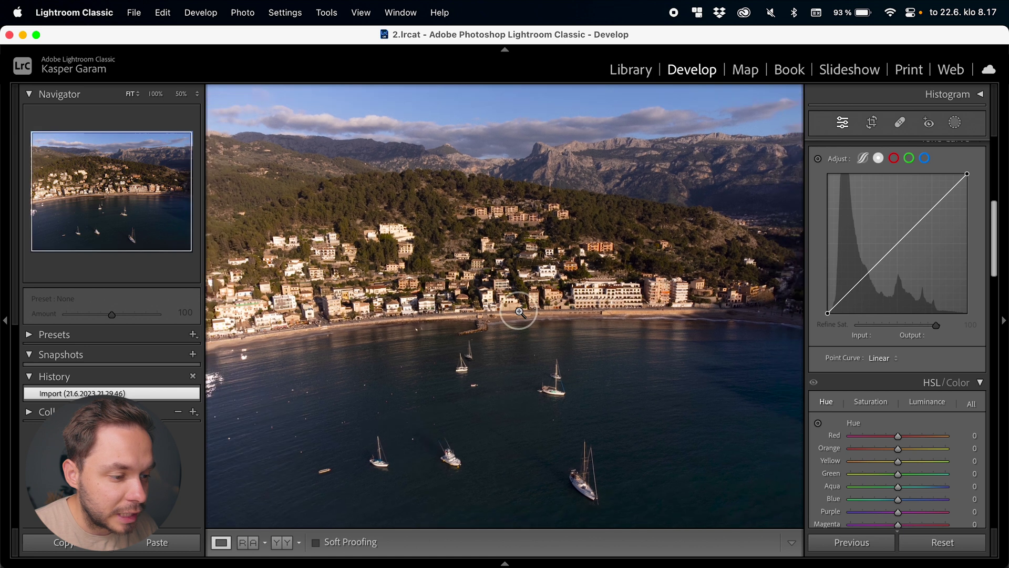
{"action": "left_click", "coordinate": [519, 313]}
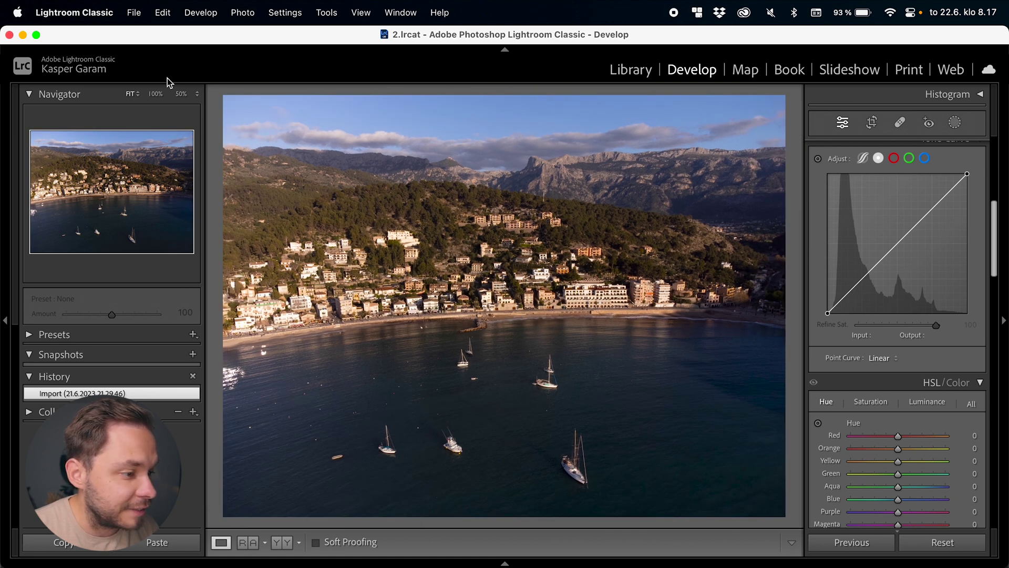
Step: Inspect the waterfront buildings at 100% zoom, shift the visible area, and fit the photo back in the view
{"action": "left_click", "coordinate": [158, 95]}
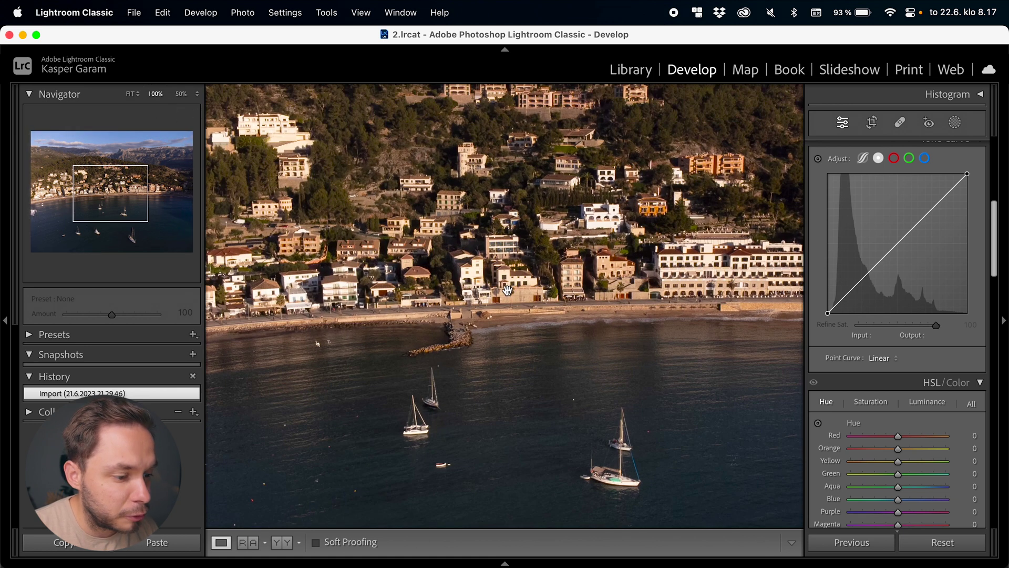
{"action": "left_click", "coordinate": [511, 291]}
{"action": "left_click", "coordinate": [531, 294]}
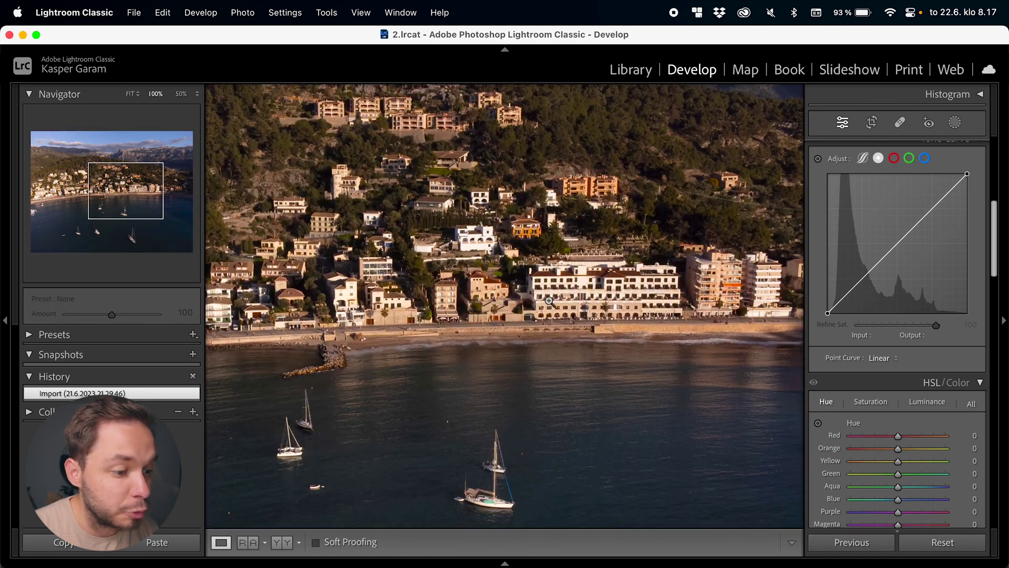
{"action": "left_click", "coordinate": [550, 297]}
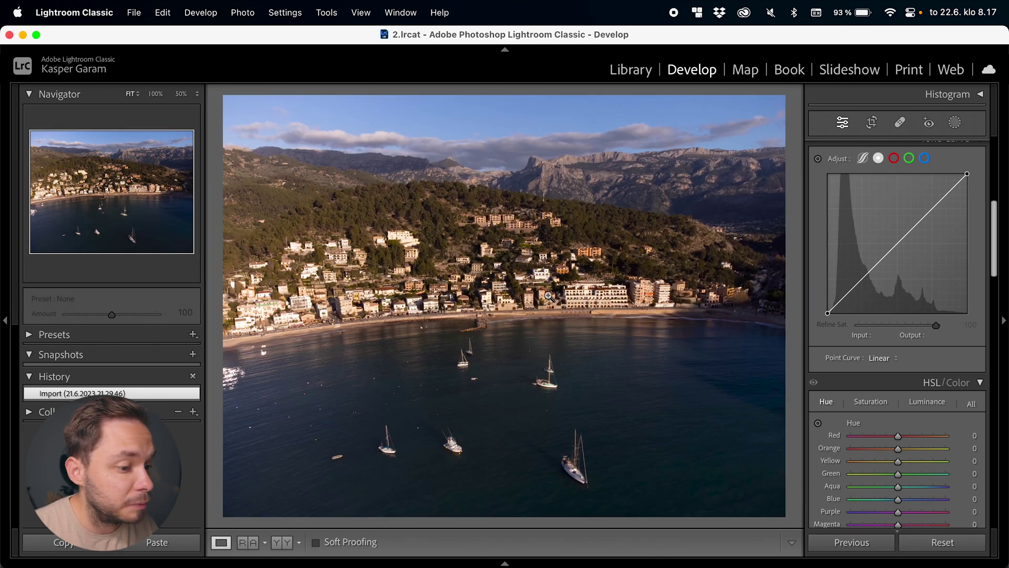
Step: Change the custom zoom level to 50% and to 12.5%, and switch between it and the fitted view
{"action": "left_click", "coordinate": [181, 96]}
{"action": "left_click", "coordinate": [181, 96]}
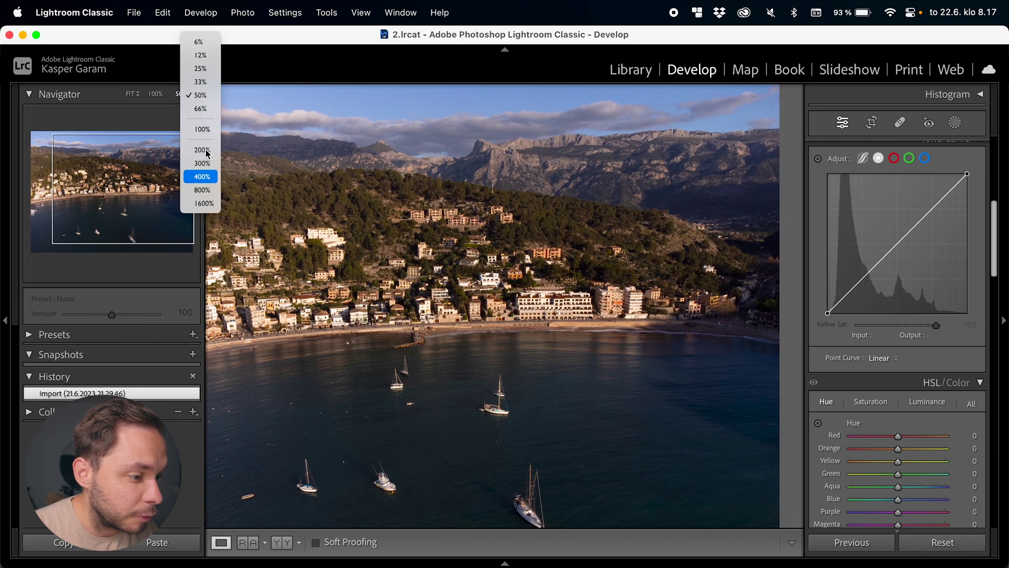
{"action": "left_click", "coordinate": [211, 58]}
{"action": "left_click", "coordinate": [523, 312]}
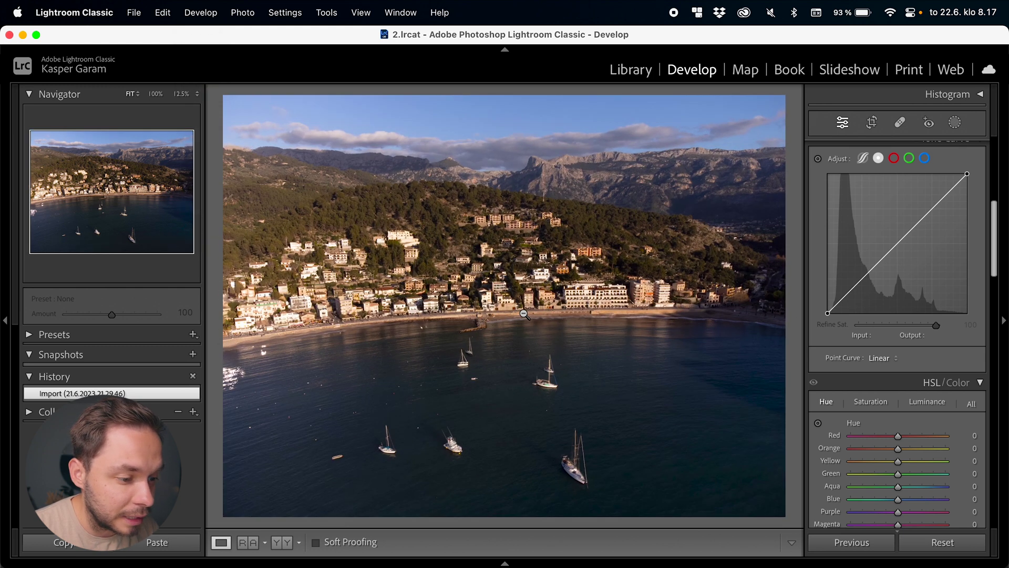
{"action": "left_click", "coordinate": [523, 312]}
{"action": "left_click", "coordinate": [523, 312]}
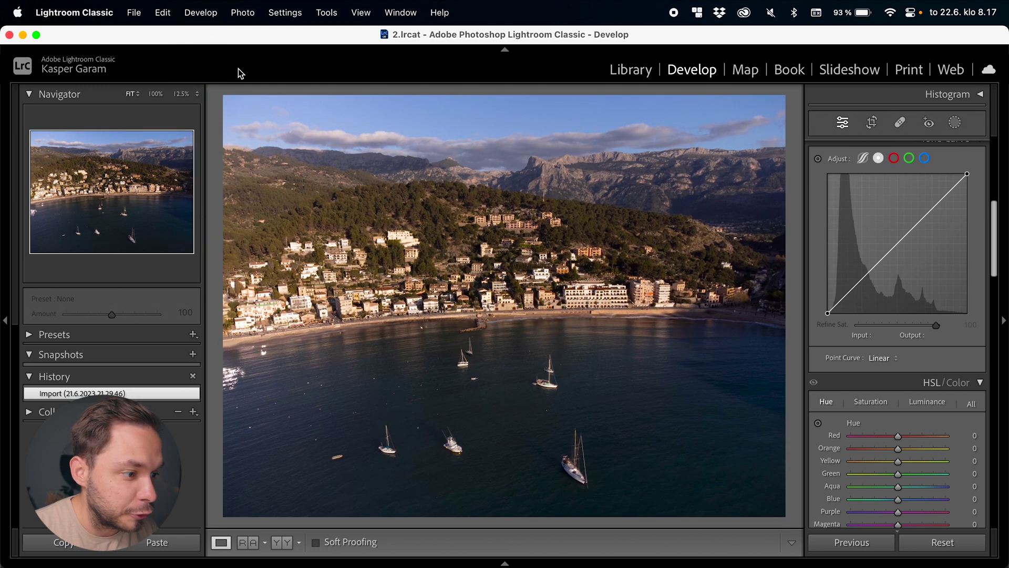
Step: Set the custom zoom level to 200%, inspect the beachfront houses, and return to the fitted view
{"action": "left_click", "coordinate": [196, 94]}
{"action": "left_click", "coordinate": [205, 209]}
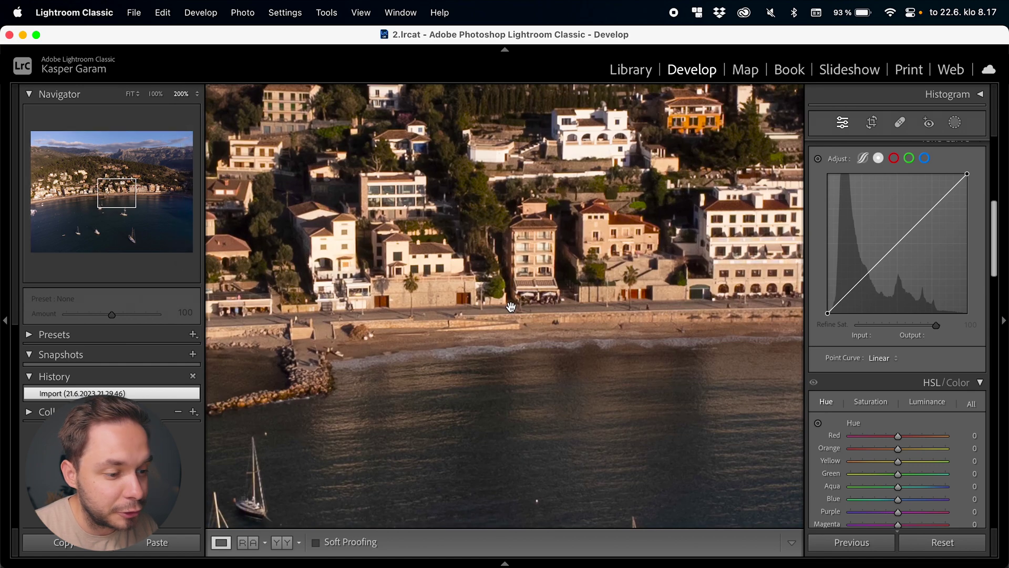
{"action": "left_click", "coordinate": [512, 307]}
{"action": "left_click", "coordinate": [535, 306]}
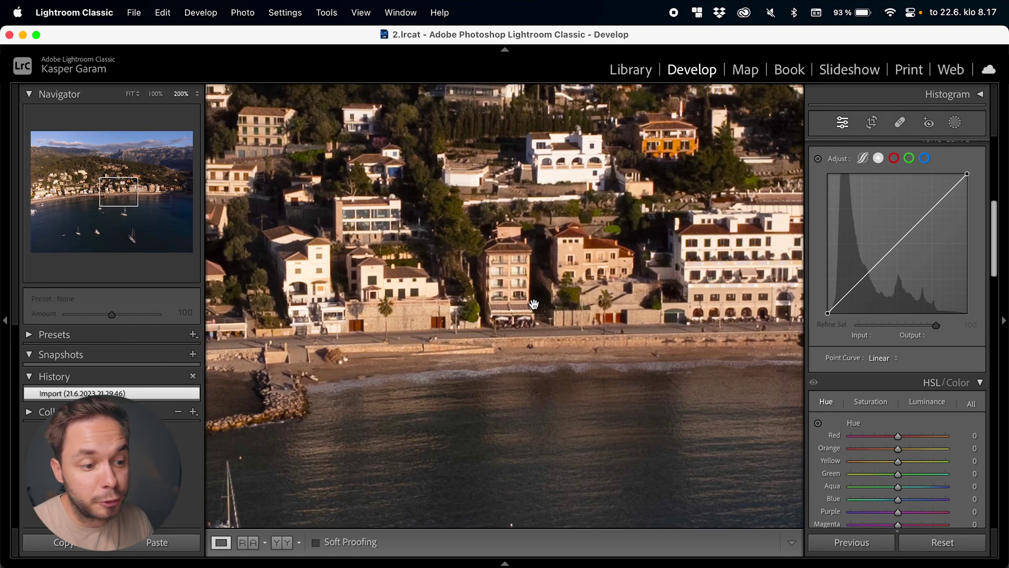
{"action": "left_click", "coordinate": [498, 306]}
{"action": "left_click", "coordinate": [506, 305]}
{"action": "left_click", "coordinate": [506, 305]}
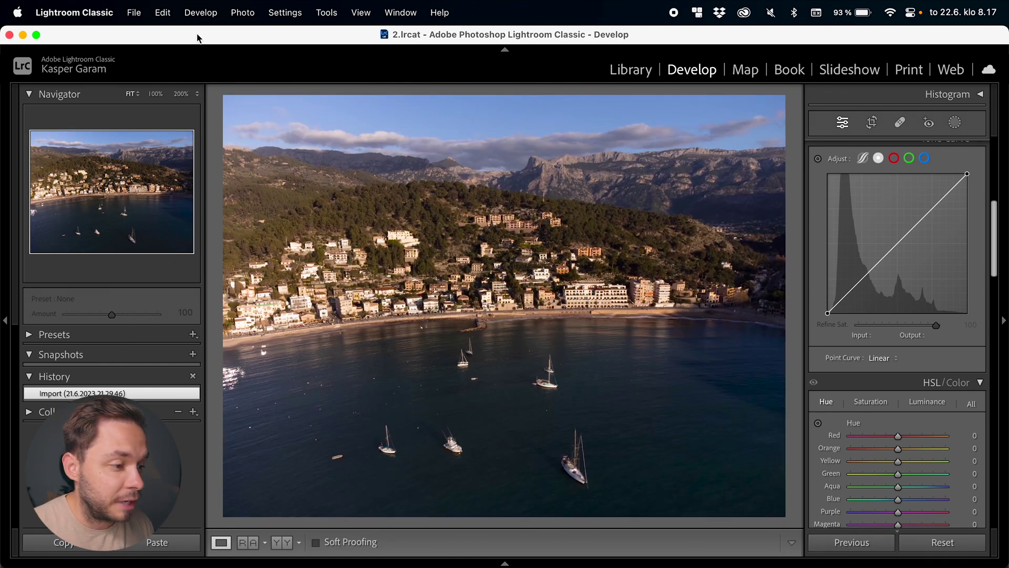
Step: Zoom the photo to 100% and toggle repeatedly between the magnified waterfront buildings and the whole-photo view
{"action": "left_click", "coordinate": [155, 94]}
{"action": "left_click", "coordinate": [609, 291]}
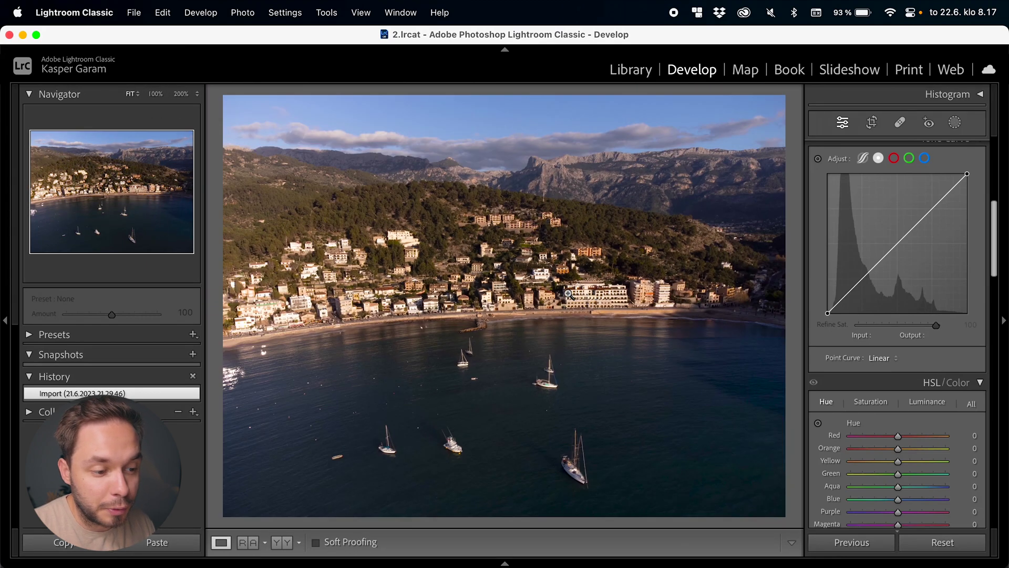
{"action": "left_click", "coordinate": [568, 295]}
{"action": "left_click", "coordinate": [567, 294]}
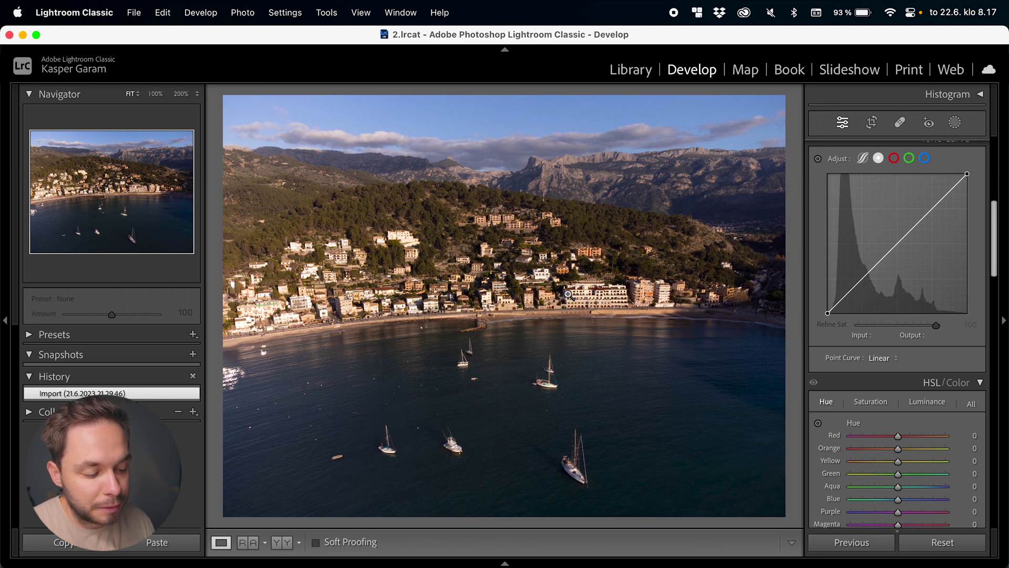
{"action": "key", "text": "space"}
{"action": "key", "text": "space"}
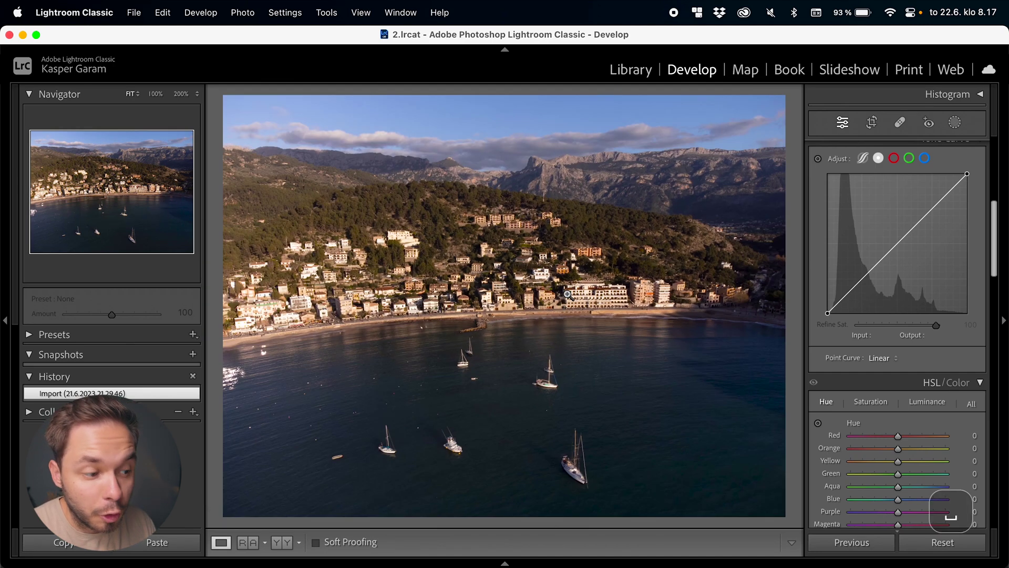
{"action": "key", "text": "space"}
{"action": "key", "text": "space"}
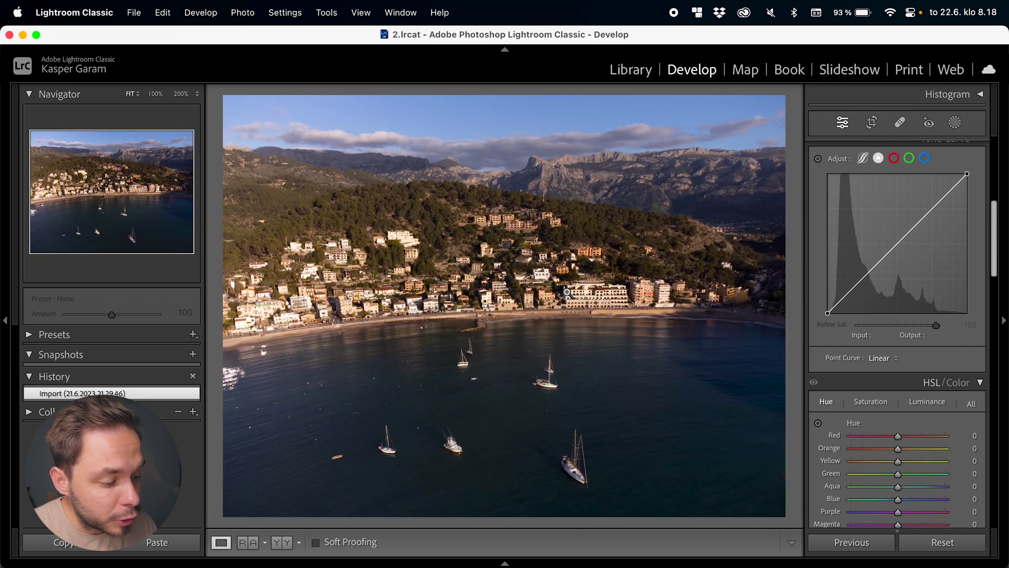
Step: Zoom the photo freely out to about 39% and in to about 270%, and fit it in the view again
{"action": "mouse_move", "coordinate": [471, 294]}
{"action": "left_mouse_down"}
{"action": "mouse_move", "coordinate": [552, 293]}
{"action": "mouse_move", "coordinate": [472, 295]}
{"action": "left_mouse_up"}
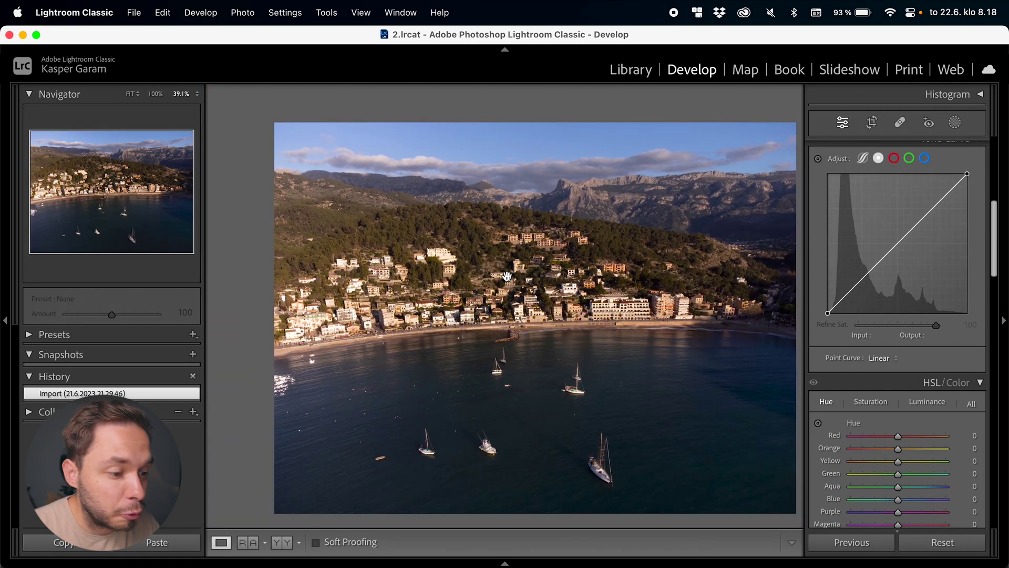
{"action": "key", "text": "super"}
{"action": "left_click_drag", "start_coordinate": [506, 314], "coordinate": [497, 290]}
{"action": "left_click", "coordinate": [497, 290]}
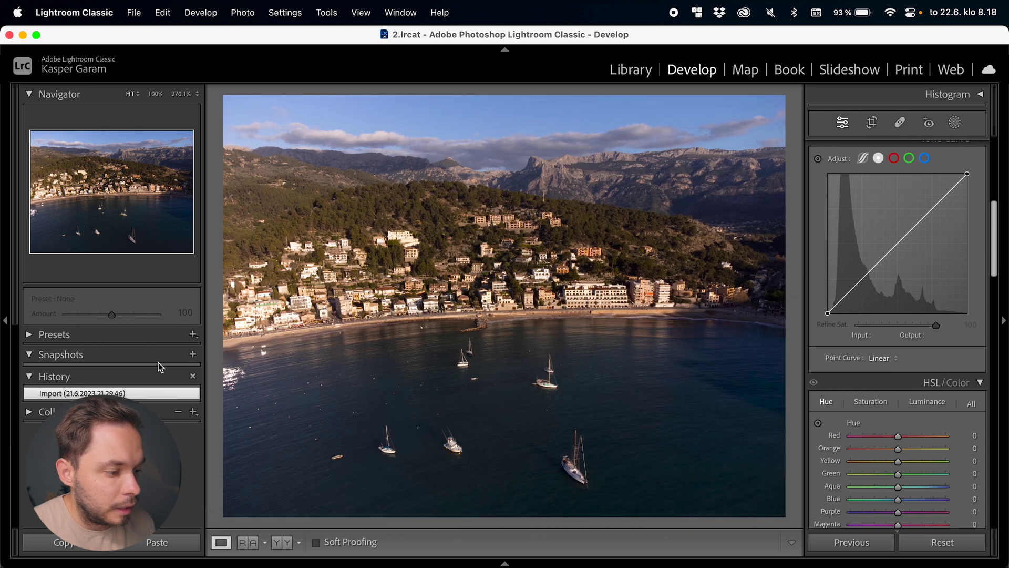
Step: Expand the Presets section and browse the available preset groups
{"action": "left_click", "coordinate": [31, 339]}
{"action": "scroll", "coordinate": [98, 358], "scroll_direction": "down", "scroll_amount": 3}
{"action": "scroll", "coordinate": [98, 360], "scroll_direction": "up", "scroll_amount": 3}
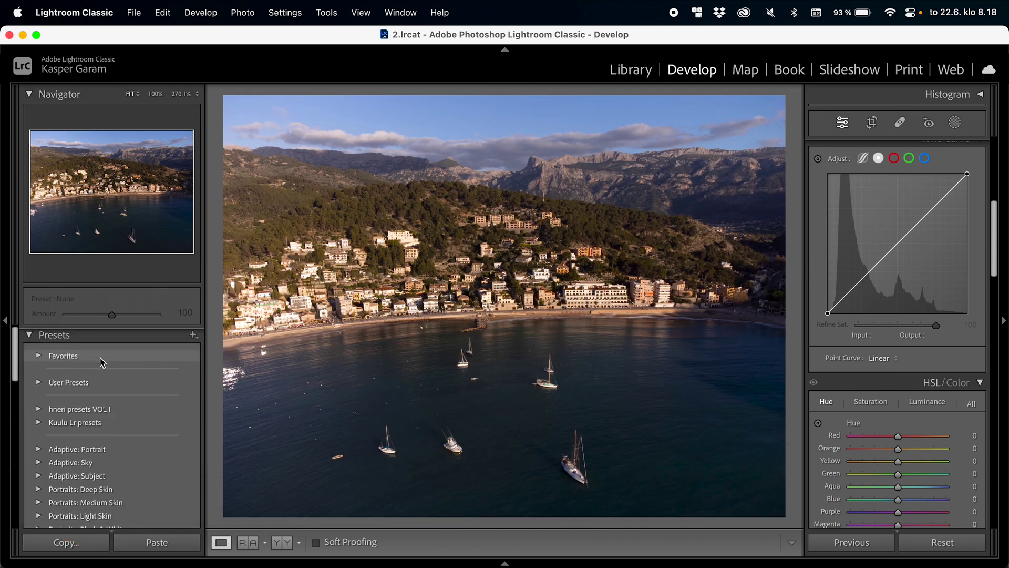
{"action": "scroll", "coordinate": [108, 400], "scroll_direction": "down", "scroll_amount": 10}
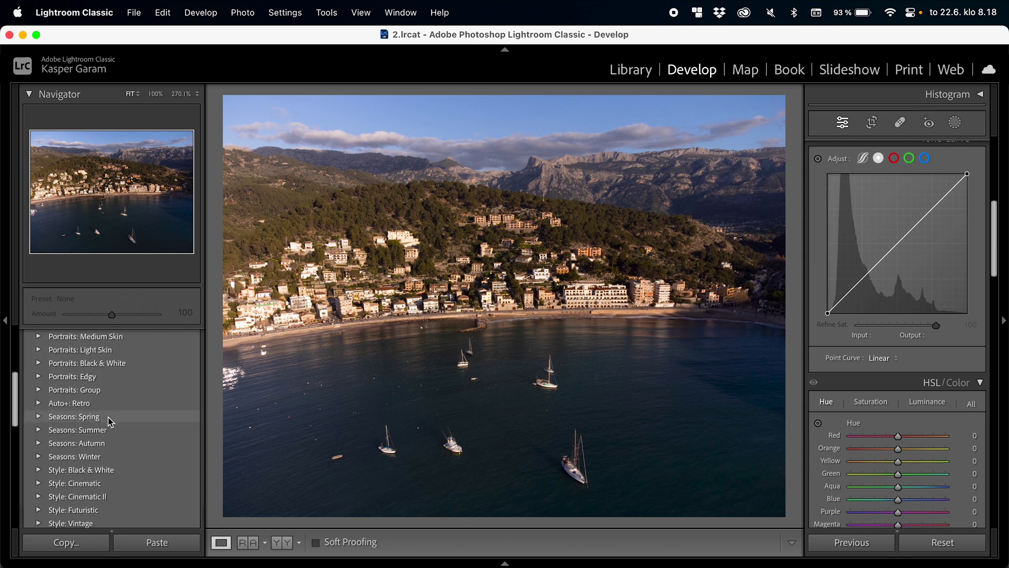
{"action": "scroll", "coordinate": [107, 419], "scroll_direction": "down", "scroll_amount": 15}
{"action": "scroll", "coordinate": [95, 420], "scroll_direction": "up", "scroll_amount": 13}
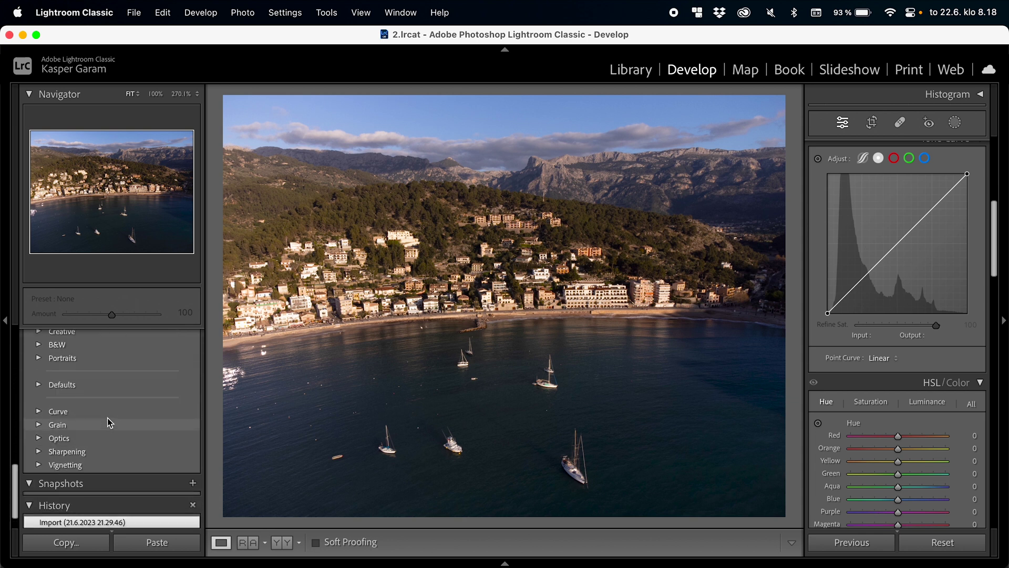
Step: Expand the Subject: Landscape and Subject: Urban Architecture preset groups and preview their presets on the photo
{"action": "left_click", "coordinate": [43, 413]}
{"action": "scroll", "coordinate": [101, 440], "scroll_direction": "down", "scroll_amount": 5}
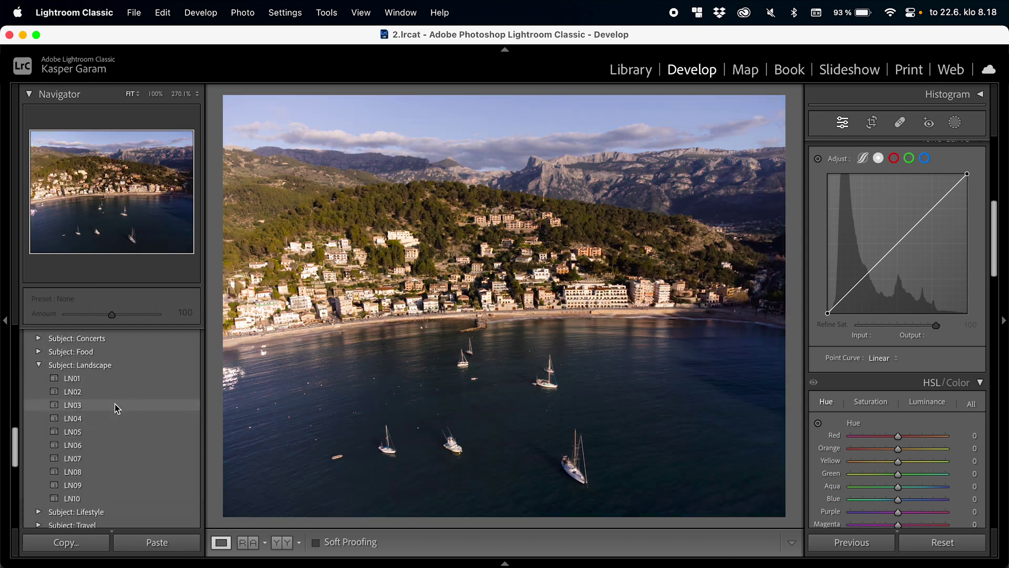
{"action": "scroll", "coordinate": [112, 460], "scroll_direction": "down", "scroll_amount": 4}
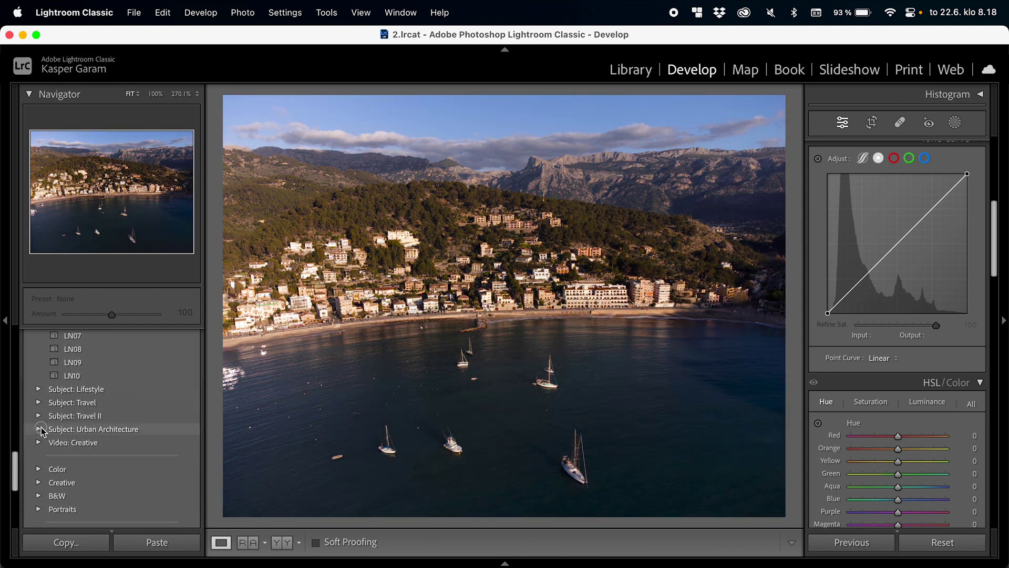
{"action": "left_click", "coordinate": [43, 431]}
{"action": "scroll", "coordinate": [112, 436], "scroll_direction": "down", "scroll_amount": 3}
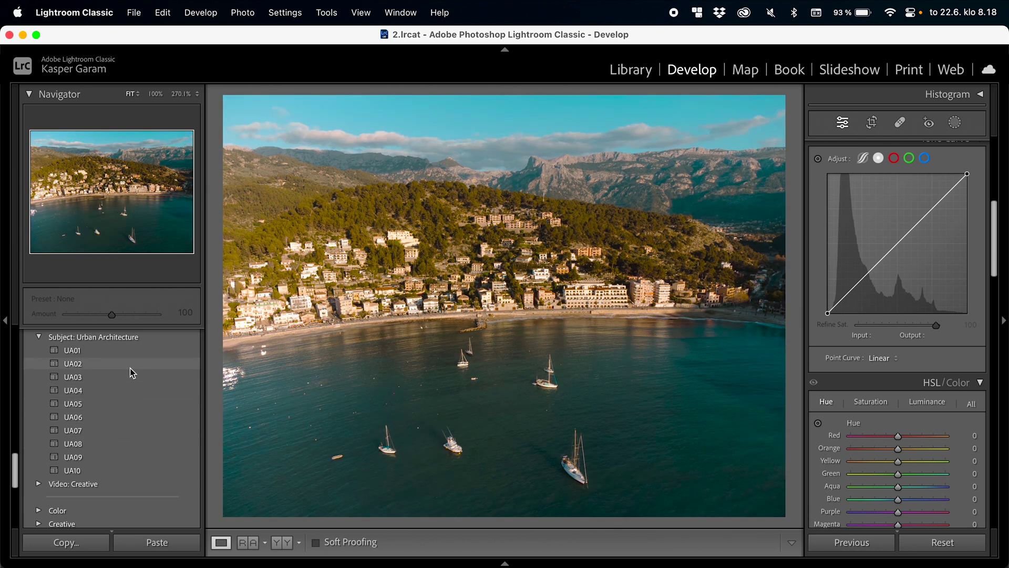
Step: Apply the UA02 preset to the photo and review the adjustments it makes
{"action": "left_click", "coordinate": [131, 372]}
{"action": "scroll", "coordinate": [877, 380], "scroll_direction": "up", "scroll_amount": 5}
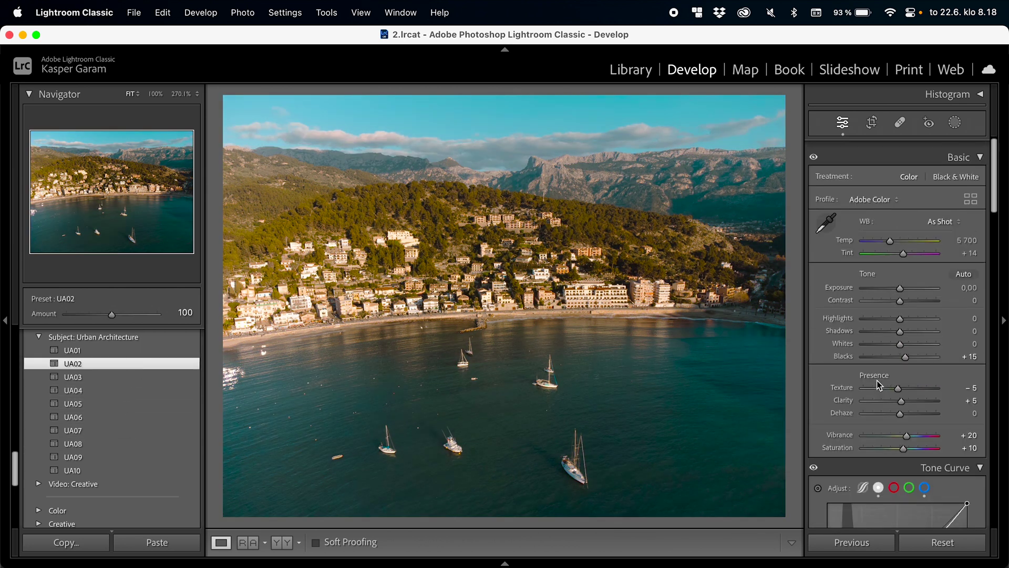
{"action": "scroll", "coordinate": [886, 383], "scroll_direction": "down", "scroll_amount": 10}
{"action": "scroll", "coordinate": [887, 387], "scroll_direction": "up", "scroll_amount": 10}
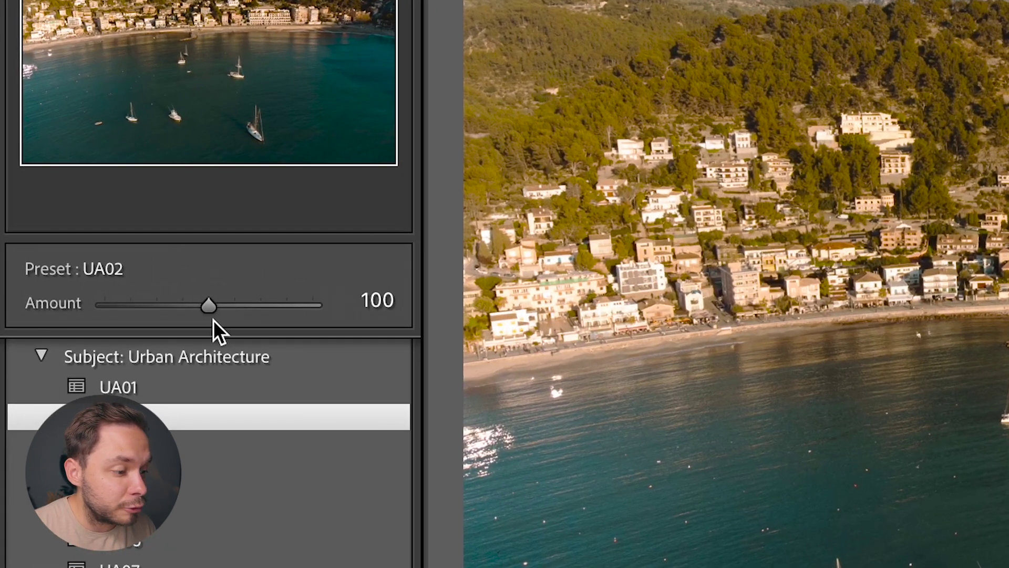
Step: Raise the UA02 preset's amount to 147, lower it to 22, and examine the scaled adjustments from Basic to HSL
{"action": "left_click_drag", "start_coordinate": [112, 315], "coordinate": [114, 316]}
{"action": "left_click_drag", "start_coordinate": [216, 311], "coordinate": [264, 311]}
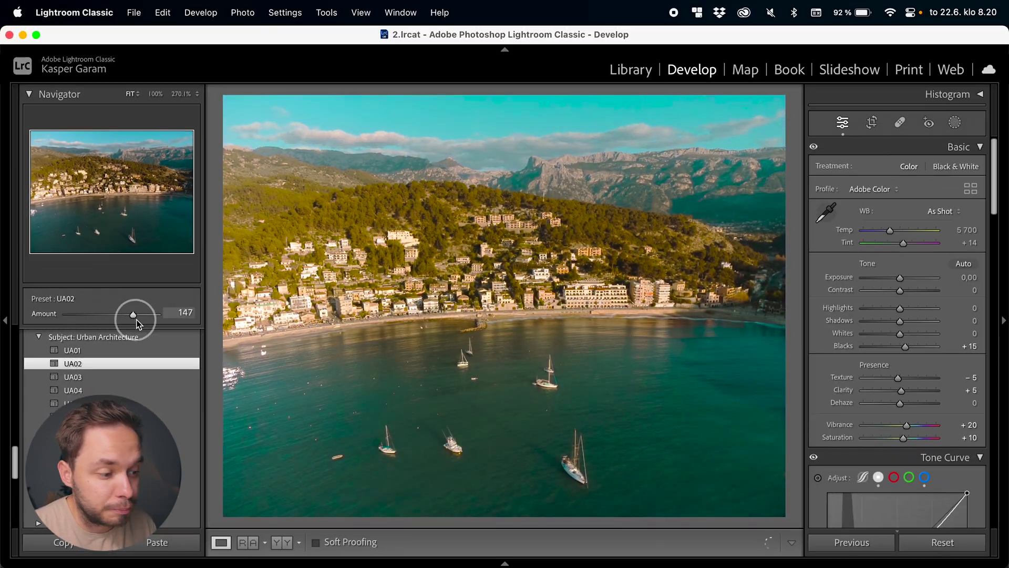
{"action": "left_click_drag", "start_coordinate": [136, 321], "coordinate": [77, 320]}
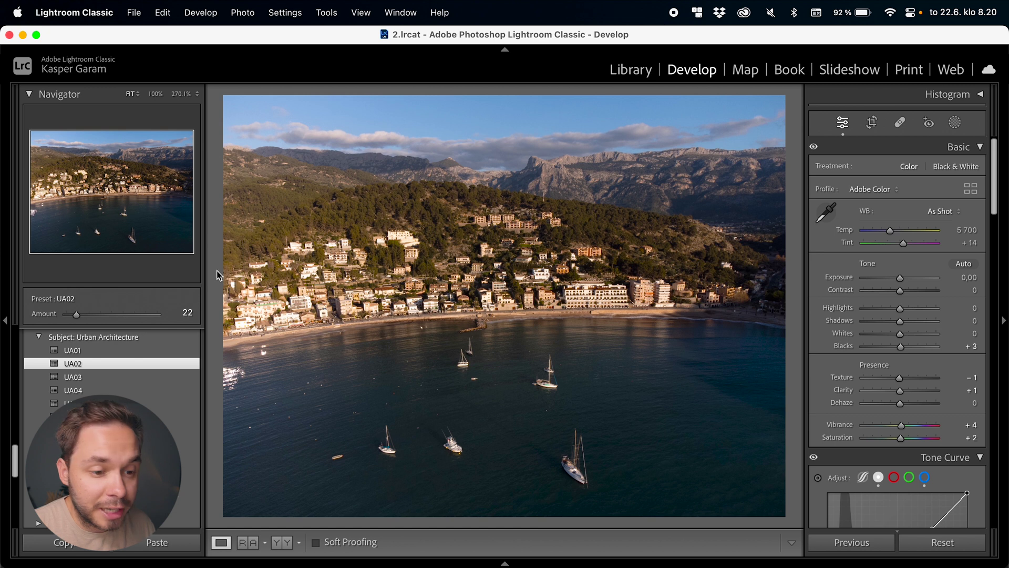
{"action": "scroll", "coordinate": [821, 283], "scroll_direction": "down", "scroll_amount": 10}
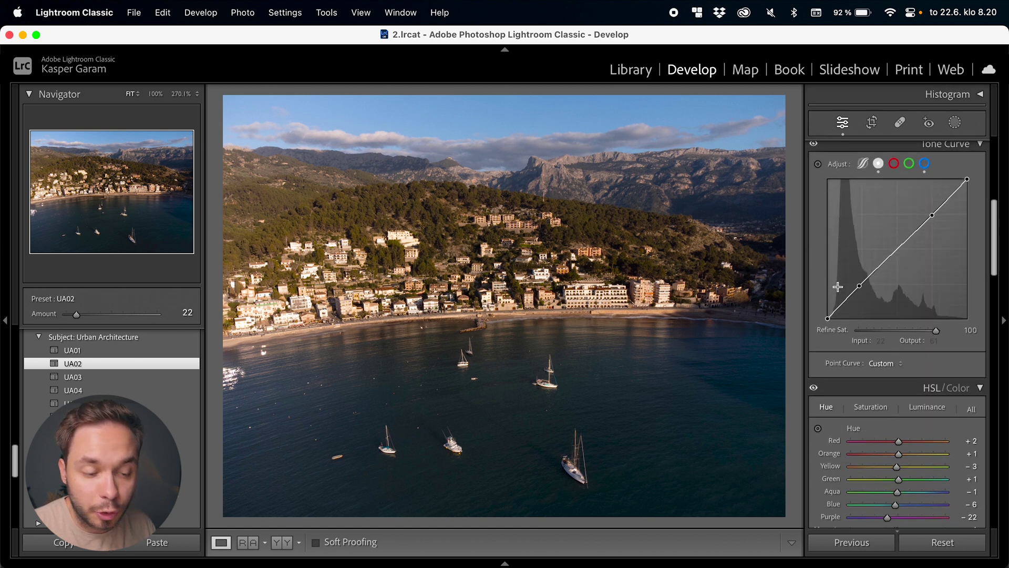
{"action": "scroll", "coordinate": [838, 286], "scroll_direction": "down", "scroll_amount": 10}
{"action": "scroll", "coordinate": [894, 315], "scroll_direction": "up", "scroll_amount": 20}
Step: Expand the User Presets group and apply the Mad Sun preset with an amount of 57
{"action": "scroll", "coordinate": [159, 383], "scroll_direction": "up", "scroll_amount": 5}
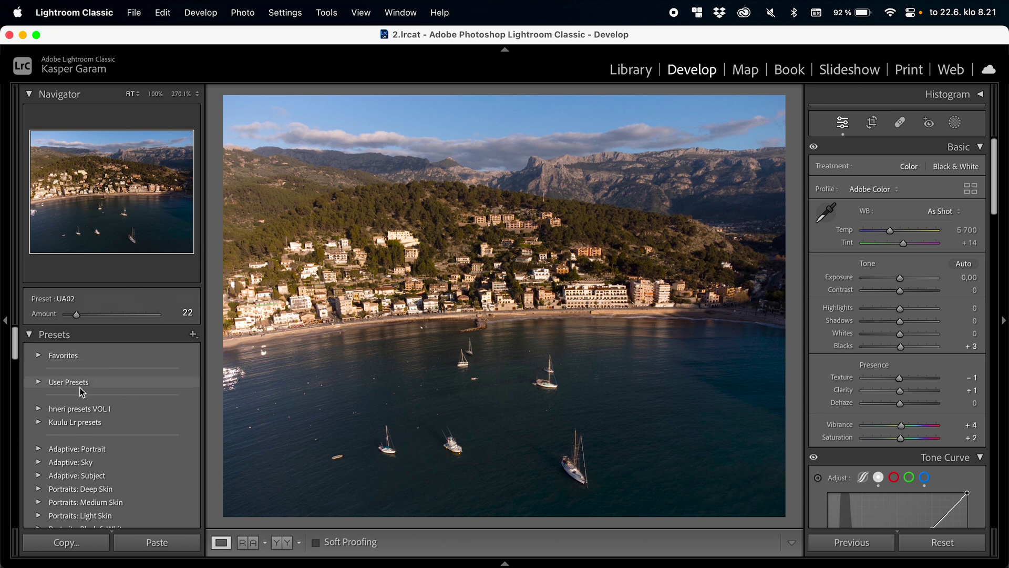
{"action": "scroll", "coordinate": [105, 410], "scroll_direction": "down", "scroll_amount": 1}
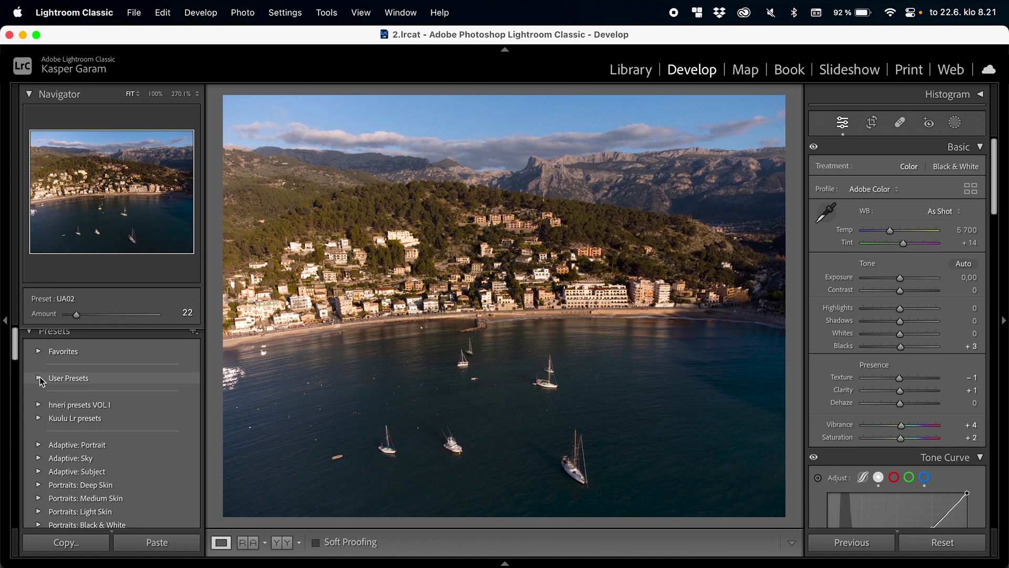
{"action": "left_click", "coordinate": [38, 378]}
{"action": "scroll", "coordinate": [105, 404], "scroll_direction": "down", "scroll_amount": 10}
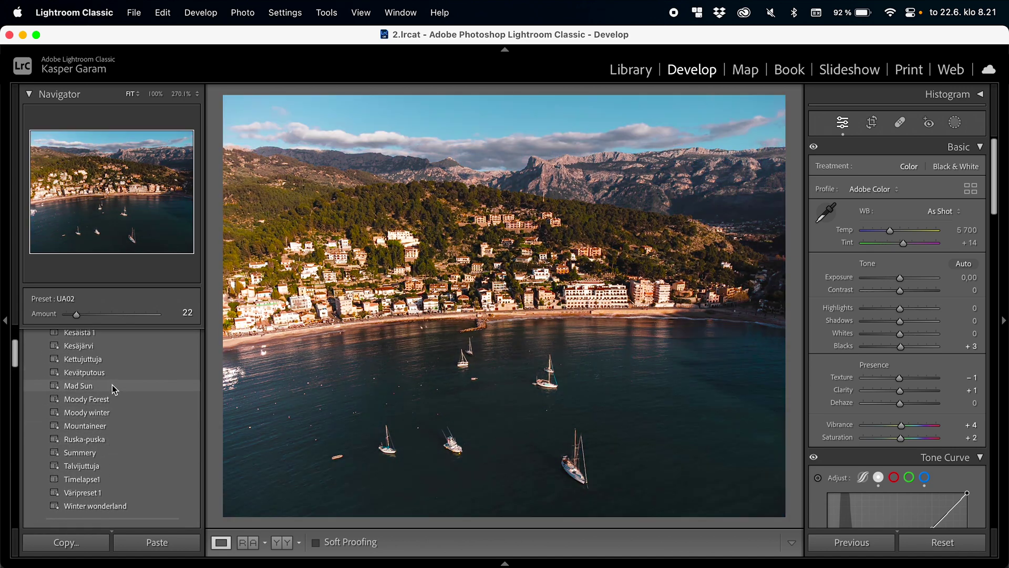
{"action": "left_click", "coordinate": [112, 386]}
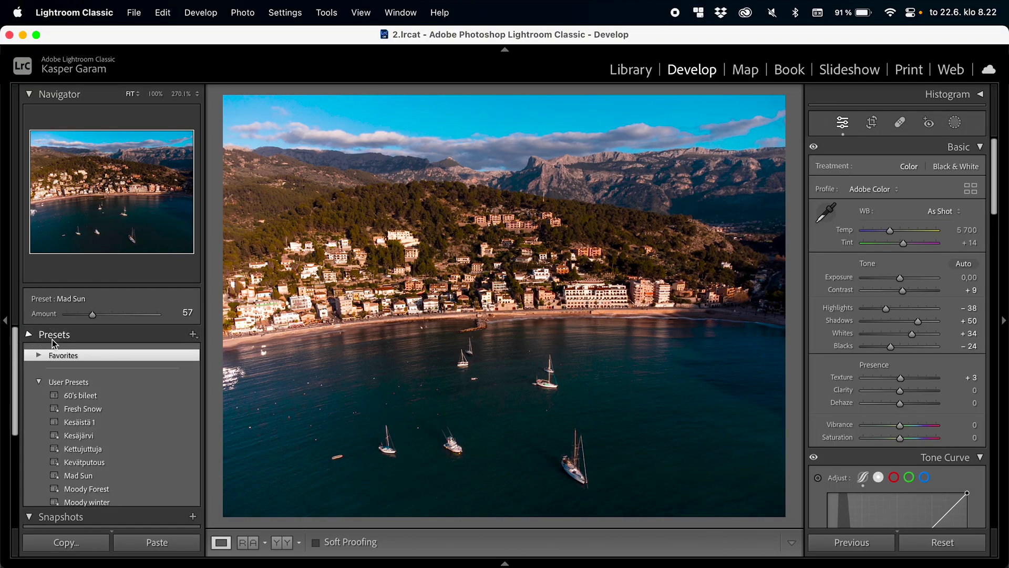
Step: Collapse the Presets section and save the current look as a snapshot under the suggested date-and-time name
{"action": "left_click", "coordinate": [57, 334]}
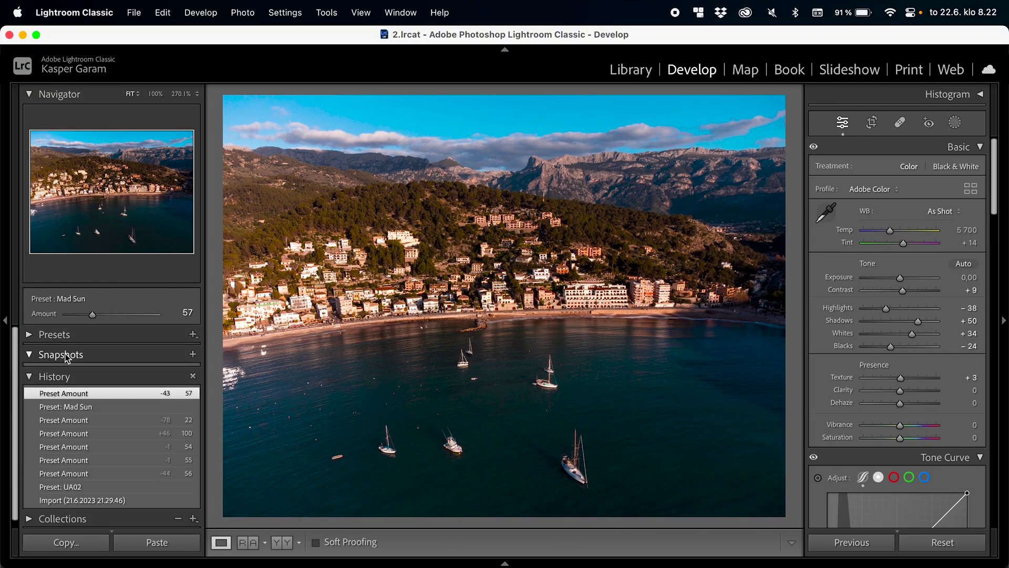
{"action": "left_click", "coordinate": [193, 355]}
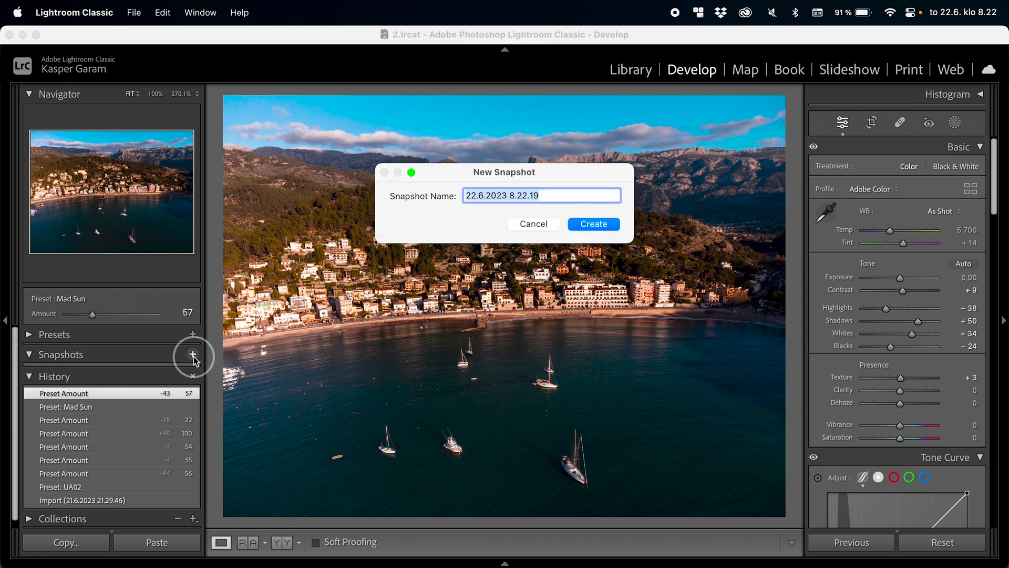
{"action": "left_click", "coordinate": [588, 225]}
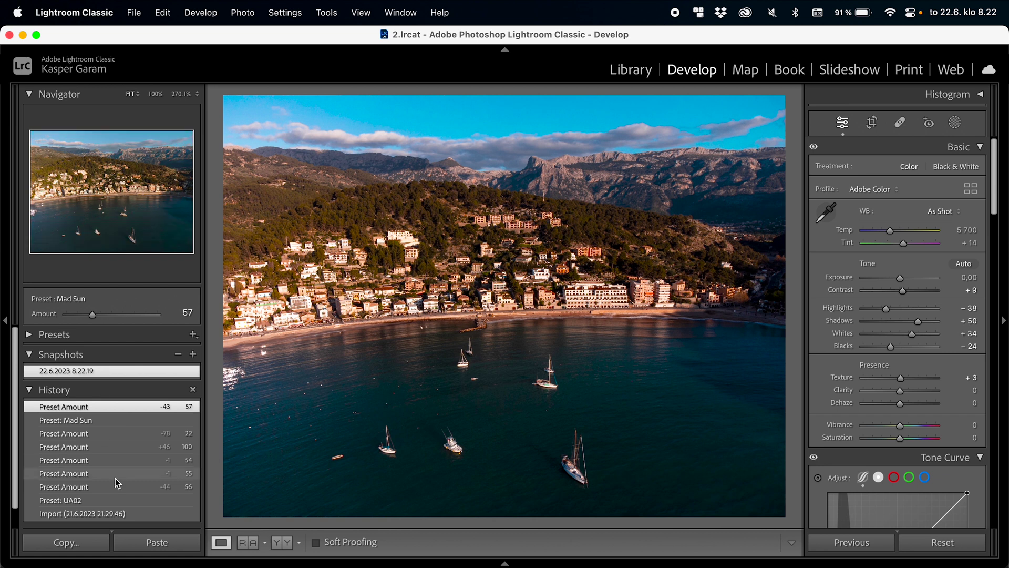
{"action": "scroll", "coordinate": [116, 473], "scroll_direction": "down", "scroll_amount": 2}
{"action": "scroll", "coordinate": [113, 441], "scroll_direction": "up", "scroll_amount": 2}
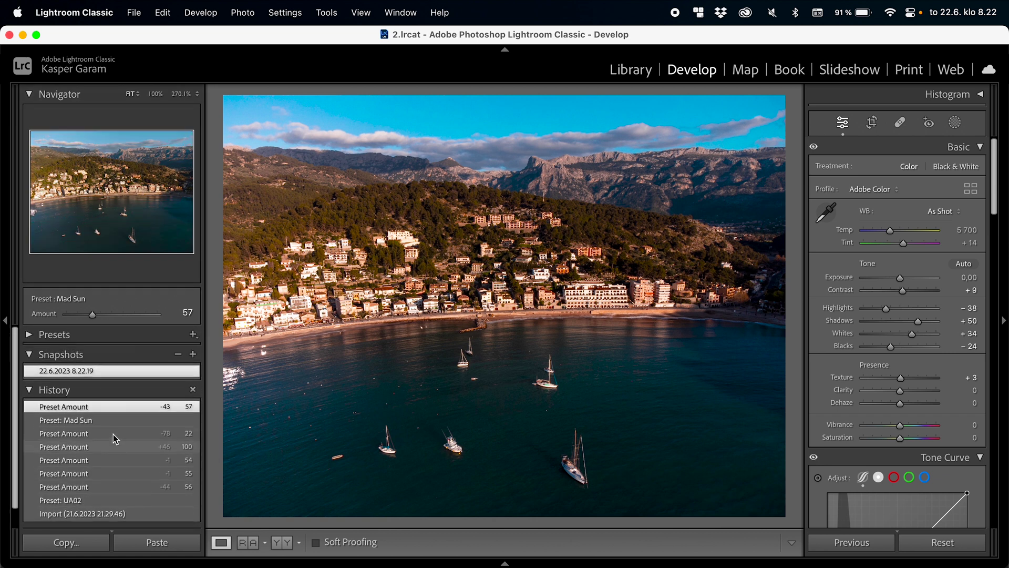
Step: Try Texture −74, Clarity +77, Saturation +81 and a raised tone curve on the photo, and revert to the saved snapshot
{"action": "left_click", "coordinate": [875, 377]}
{"action": "left_click", "coordinate": [930, 390]}
{"action": "scroll", "coordinate": [927, 415], "scroll_direction": "down", "scroll_amount": 2}
{"action": "left_click", "coordinate": [930, 437]}
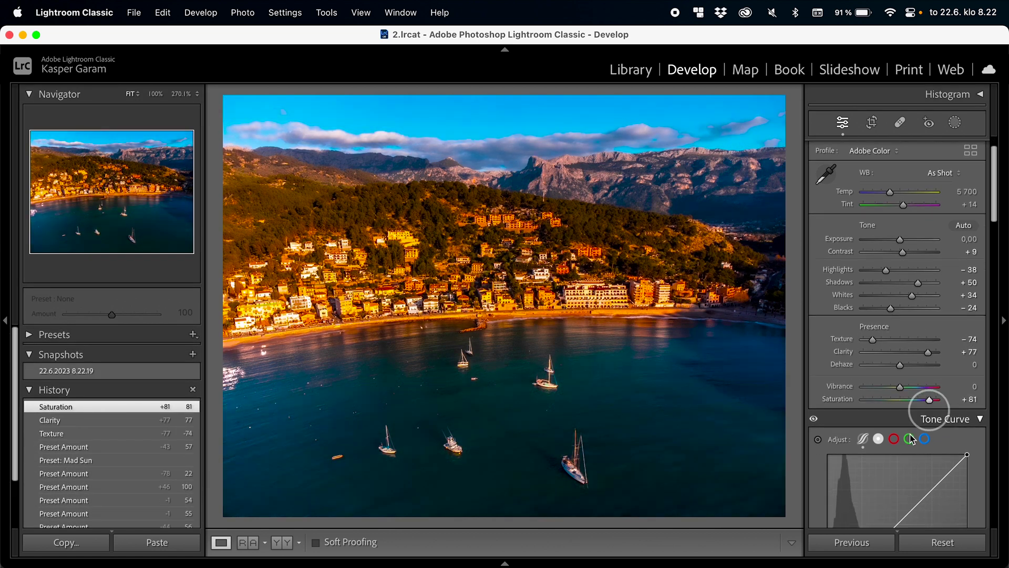
{"action": "scroll", "coordinate": [911, 438], "scroll_direction": "down", "scroll_amount": 3}
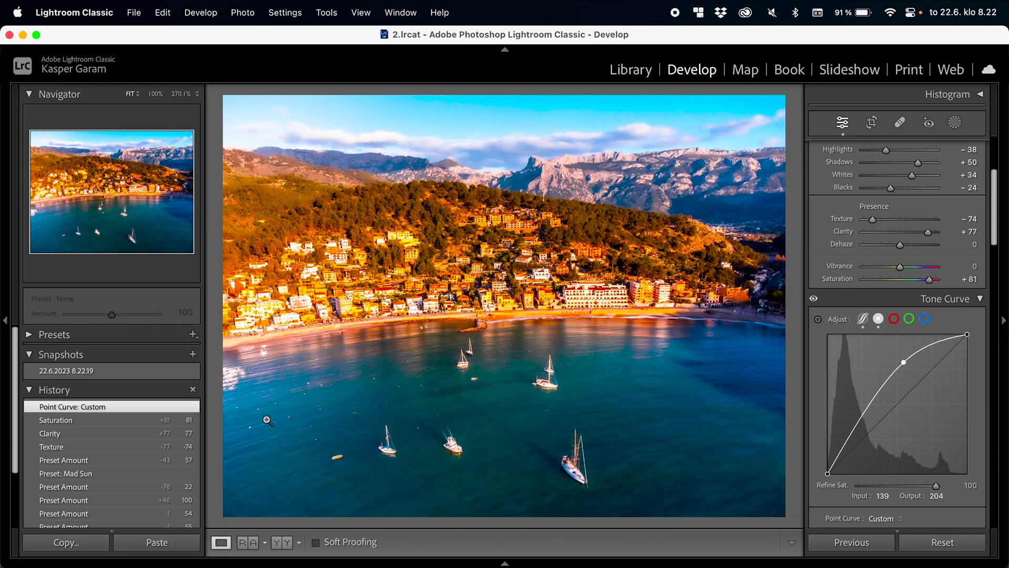
{"action": "left_click", "coordinate": [103, 371]}
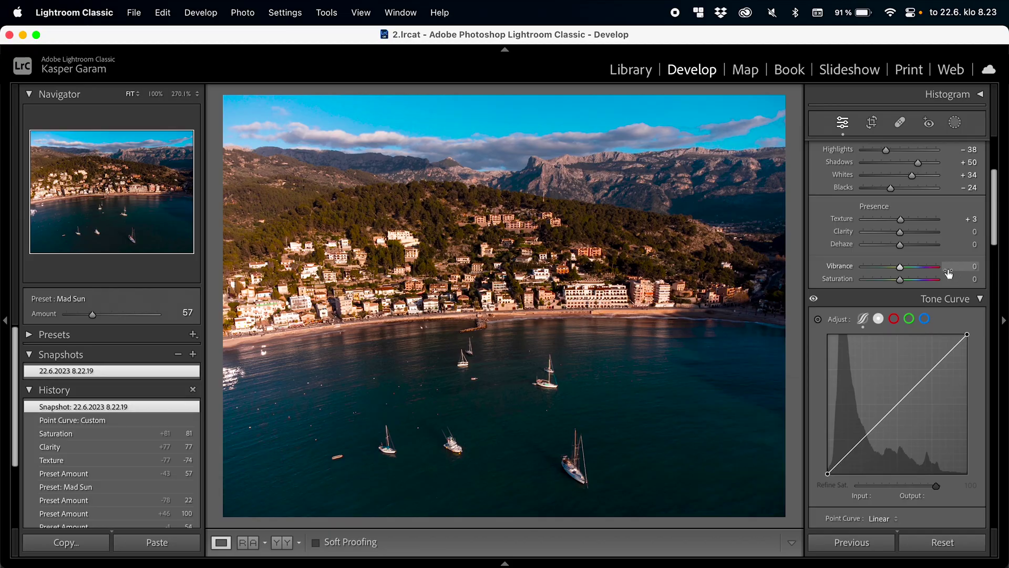
Step: Set Vibrance to +100 and brighten the midtones with a tone curve point at input 115, output 179
{"action": "left_click", "coordinate": [939, 270]}
{"action": "scroll", "coordinate": [904, 294], "scroll_direction": "down", "scroll_amount": 2}
{"action": "left_click_drag", "start_coordinate": [903, 314], "coordinate": [890, 293]}
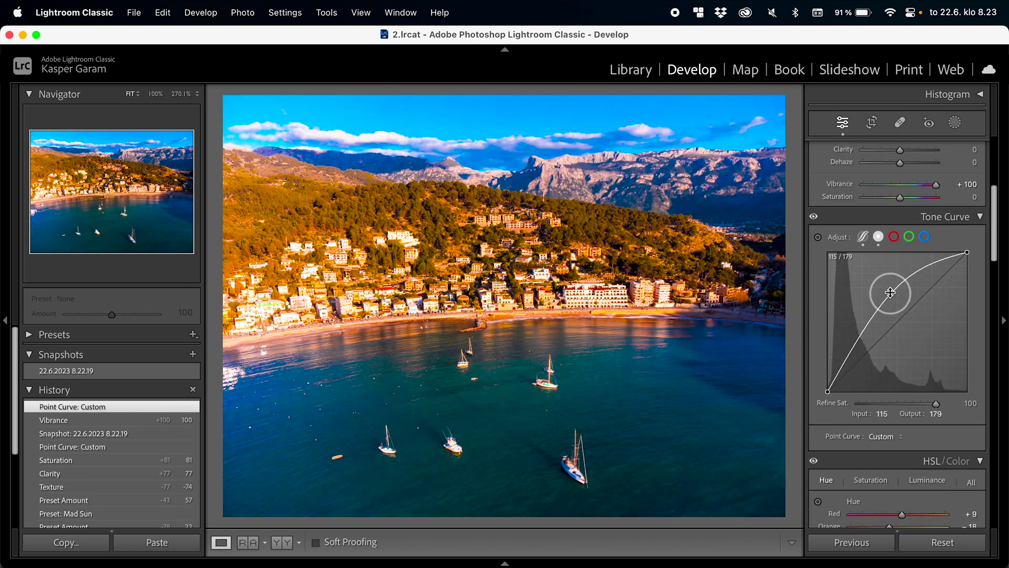
Step: Save the current look as a new snapshot named asd
{"action": "left_click", "coordinate": [194, 355]}
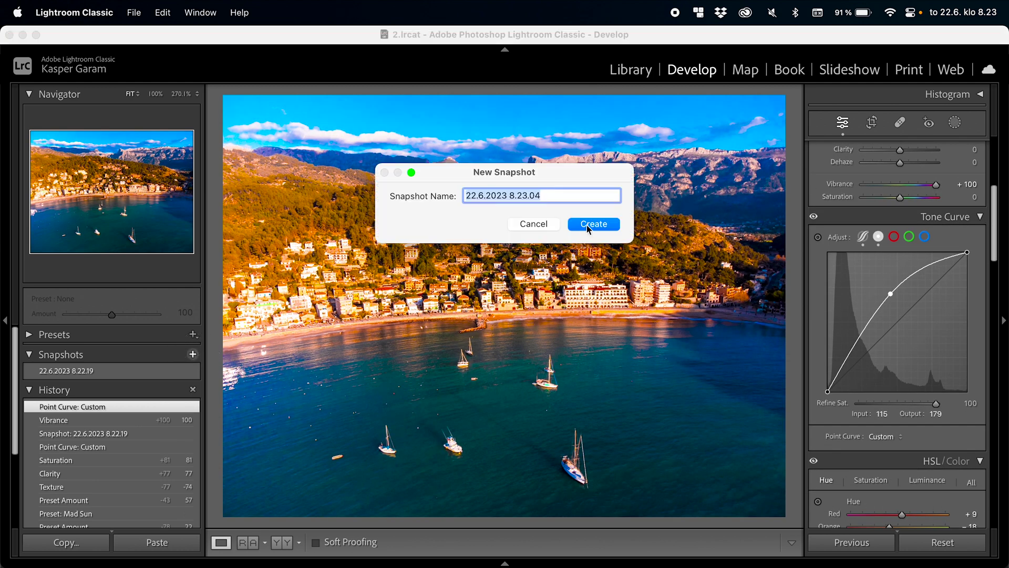
{"action": "type", "text": "asd"}
{"action": "left_click", "coordinate": [587, 225]}
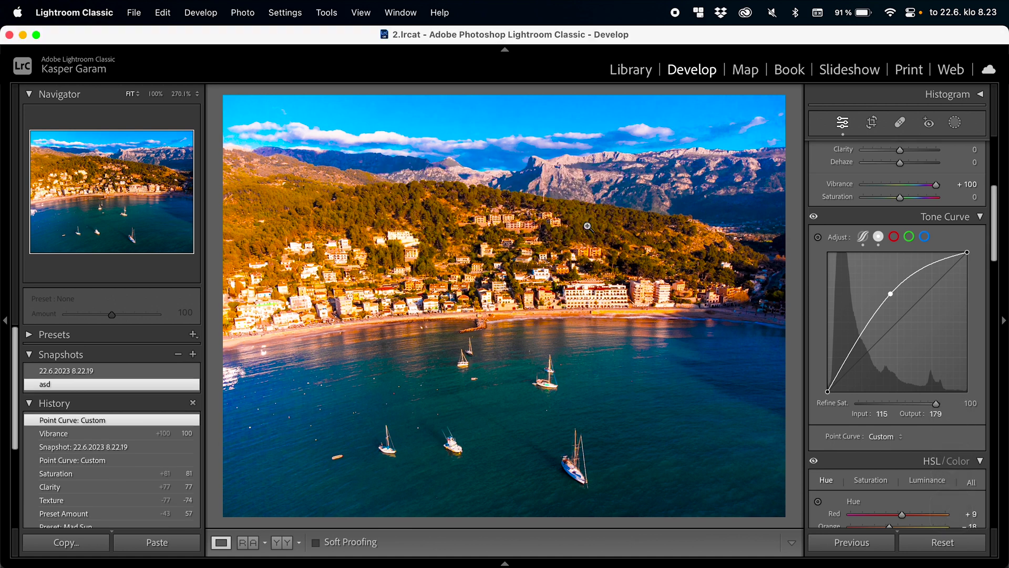
Step: Shift the Yellow hue to +57 and the Blue hue to +62, and tint the color grading midtones with hue 224
{"action": "scroll", "coordinate": [877, 453], "scroll_direction": "down", "scroll_amount": 2}
{"action": "scroll", "coordinate": [877, 452], "scroll_direction": "down", "scroll_amount": 3}
{"action": "left_click_drag", "start_coordinate": [890, 326], "coordinate": [926, 326]}
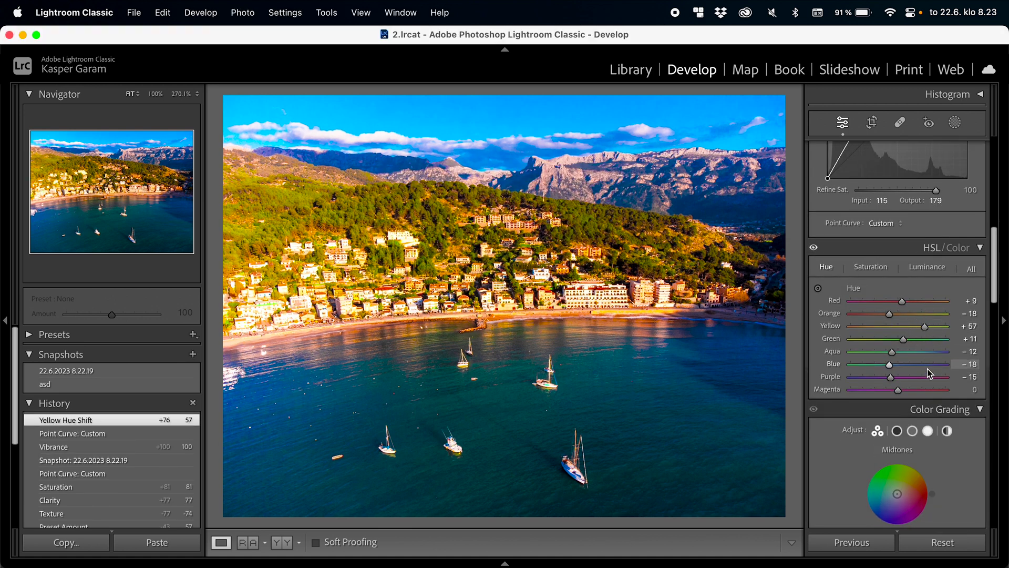
{"action": "left_click_drag", "start_coordinate": [889, 363], "coordinate": [928, 363]}
{"action": "scroll", "coordinate": [924, 445], "scroll_direction": "down", "scroll_amount": 3}
{"action": "left_click", "coordinate": [884, 347]}
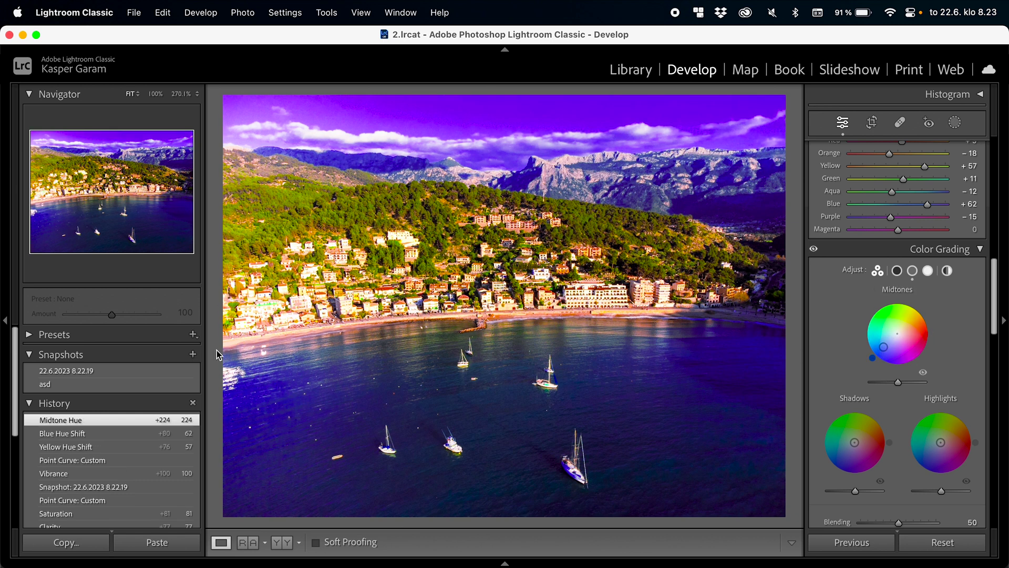
Step: Save another snapshot under its suggested name and switch between the three snapshots to compare them, ending on 22.6.2023 8.22.19
{"action": "left_click", "coordinate": [193, 354]}
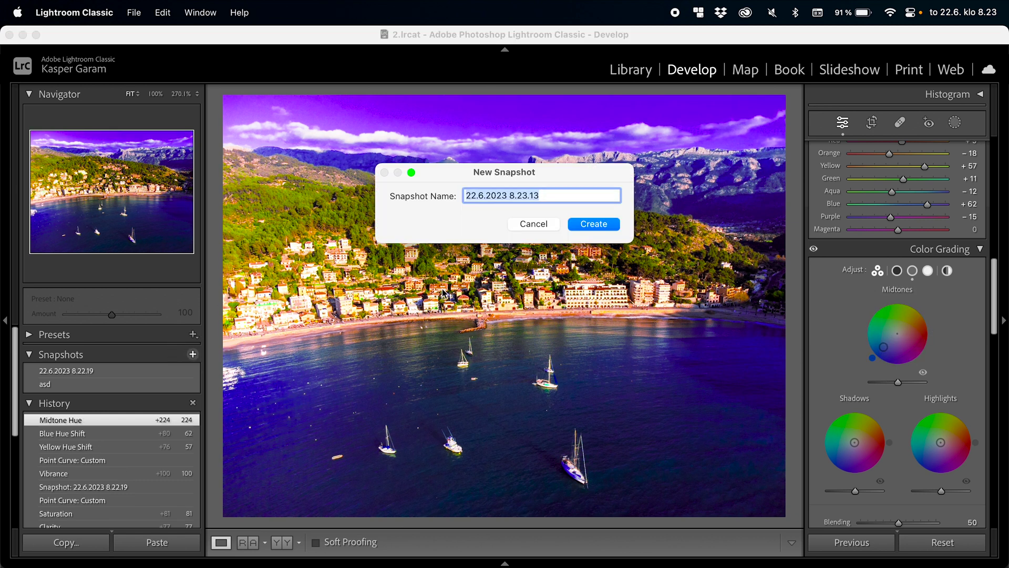
{"action": "left_click", "coordinate": [579, 225]}
{"action": "left_click", "coordinate": [111, 397]}
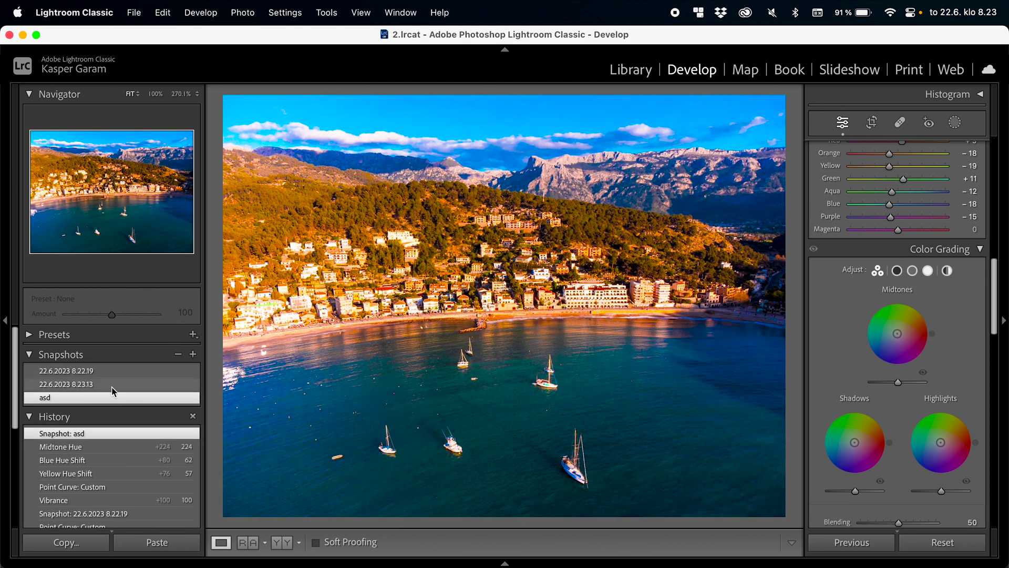
{"action": "left_click", "coordinate": [113, 384]}
{"action": "left_click", "coordinate": [117, 371]}
{"action": "left_click", "coordinate": [127, 384]}
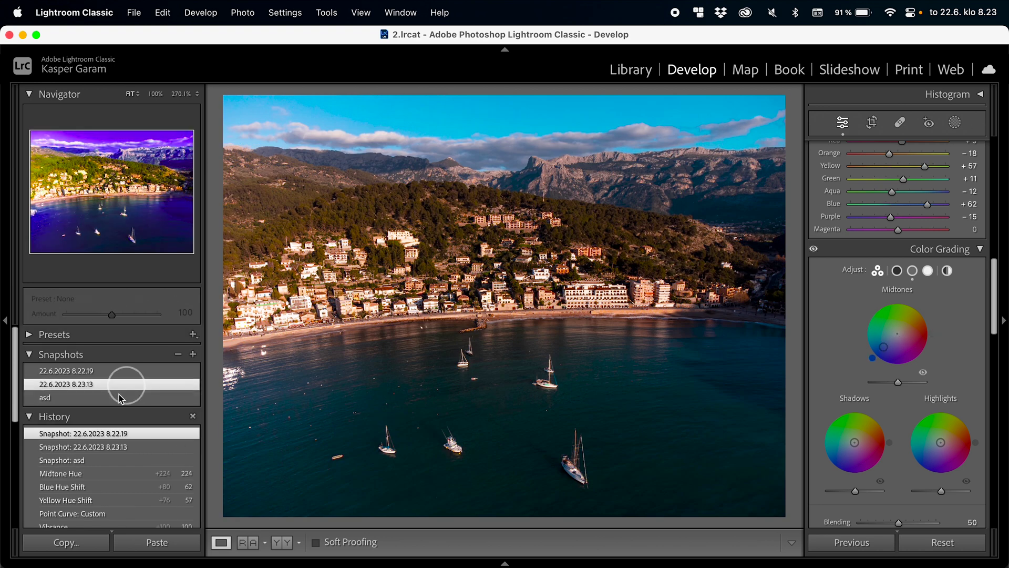
{"action": "left_click", "coordinate": [120, 397]}
{"action": "left_click", "coordinate": [126, 371]}
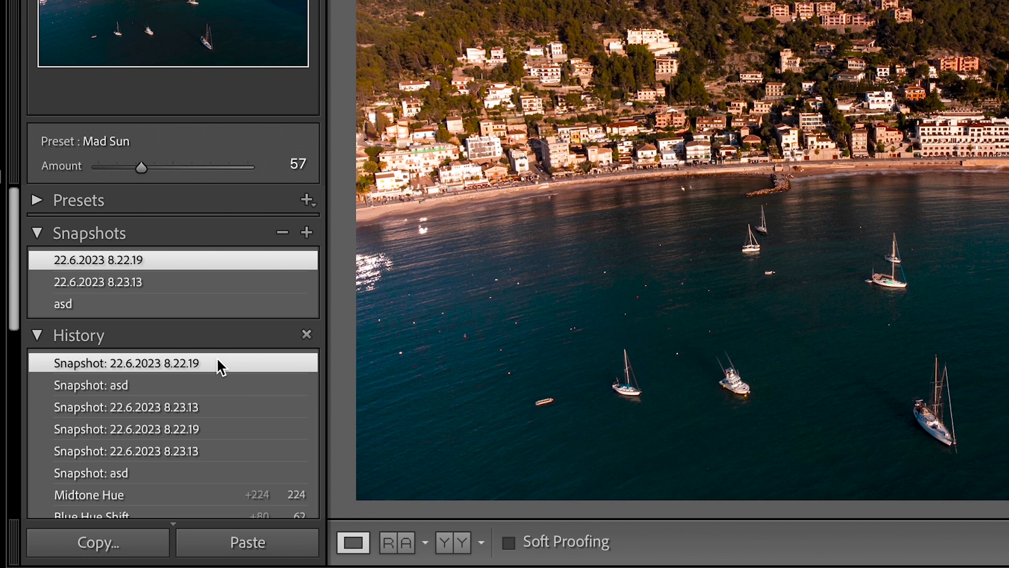
Step: Return the photo to the History state where the Mad Sun preset amount became 57, and reset all Develop adjustments
{"action": "scroll", "coordinate": [217, 358], "scroll_direction": "down", "scroll_amount": 1}
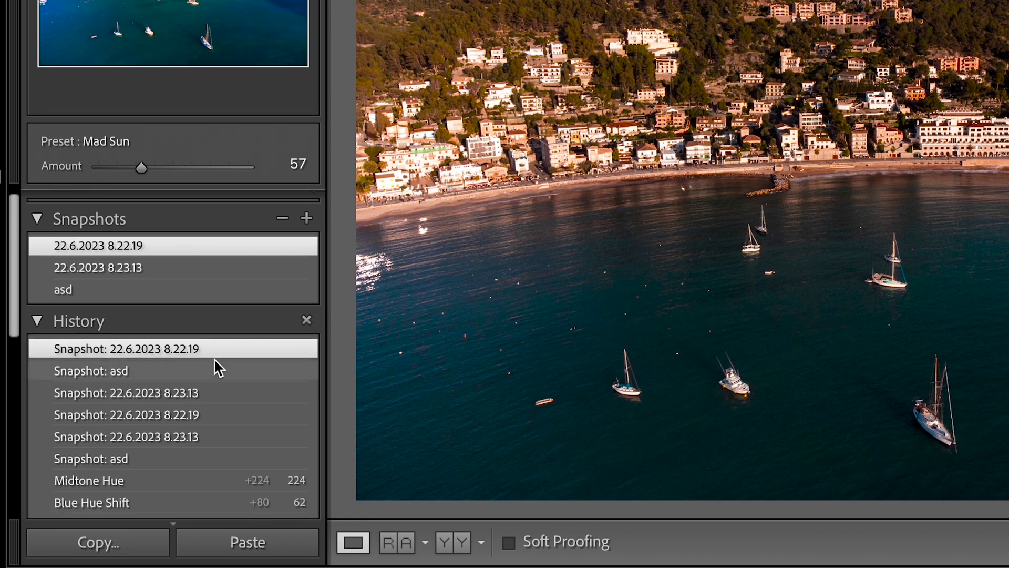
{"action": "scroll", "coordinate": [213, 358], "scroll_direction": "down", "scroll_amount": 1}
{"action": "scroll", "coordinate": [213, 357], "scroll_direction": "down", "scroll_amount": 10}
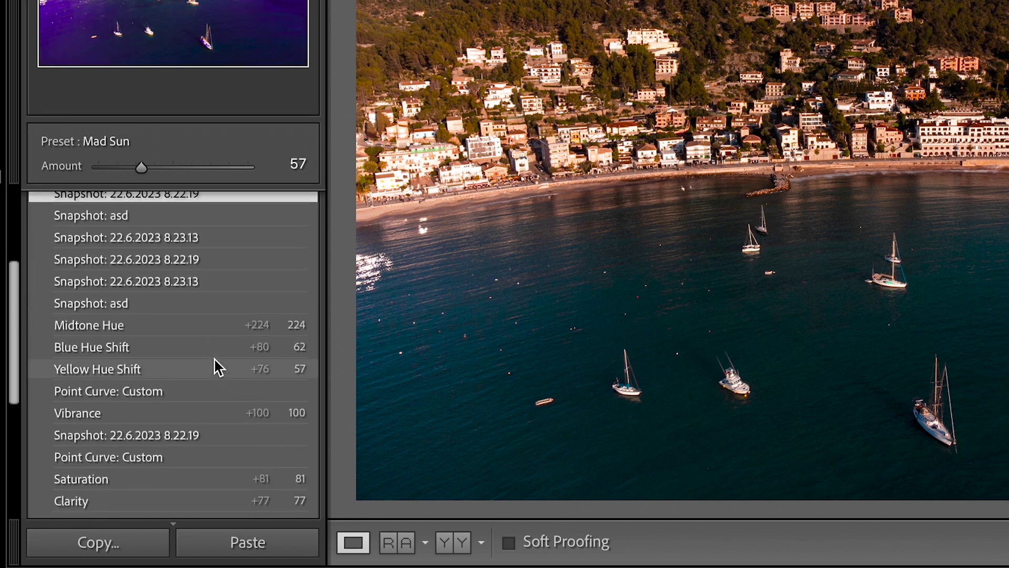
{"action": "scroll", "coordinate": [135, 342], "scroll_direction": "down", "scroll_amount": 1}
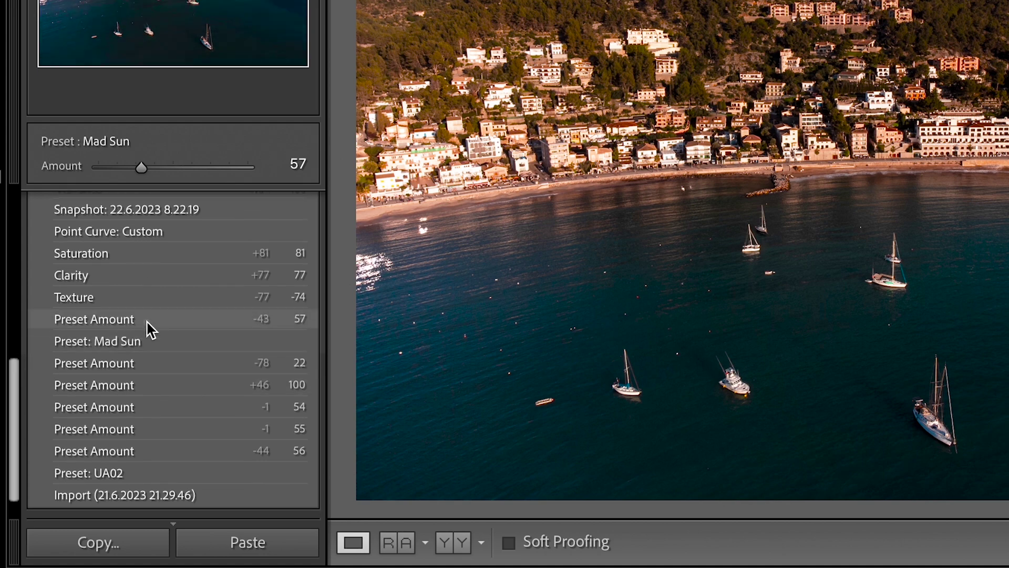
{"action": "left_click", "coordinate": [145, 321]}
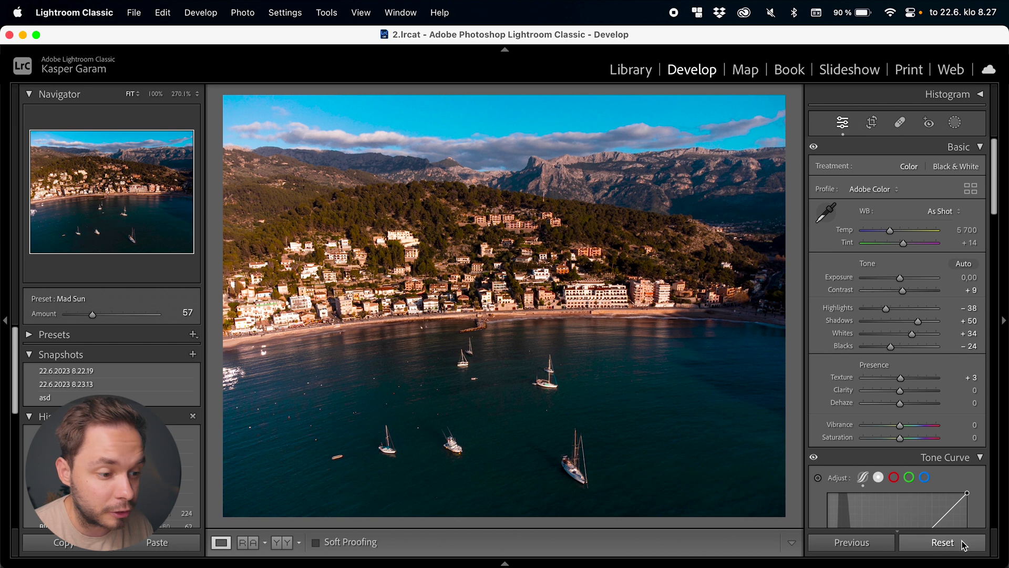
{"action": "left_click", "coordinate": [943, 542]}
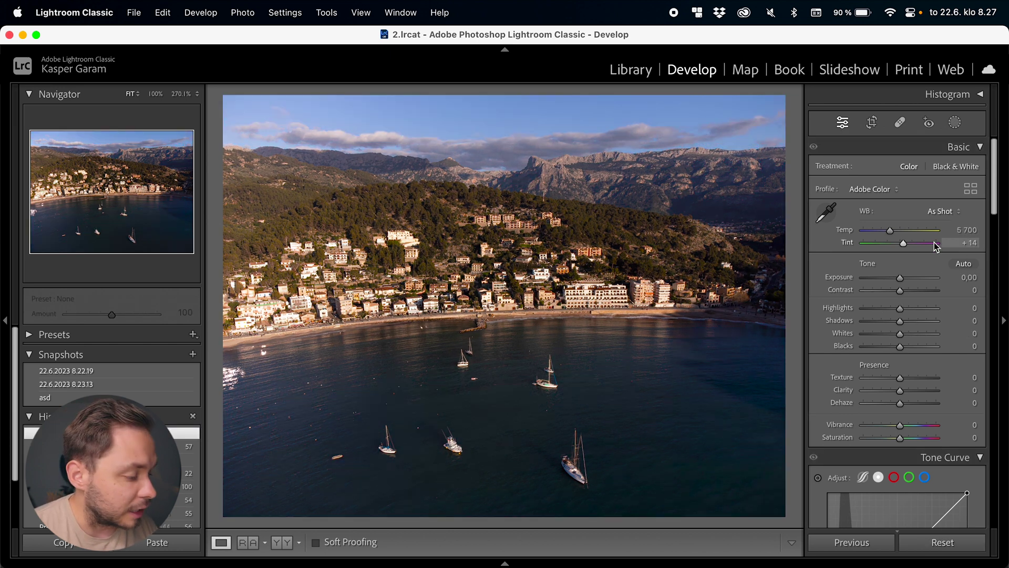
Step: Look through the Develop adjustment sections from Basic, Tone Curve, HSL and Color Grading down to Lens Corrections
{"action": "scroll", "coordinate": [880, 278], "scroll_direction": "down", "scroll_amount": 15}
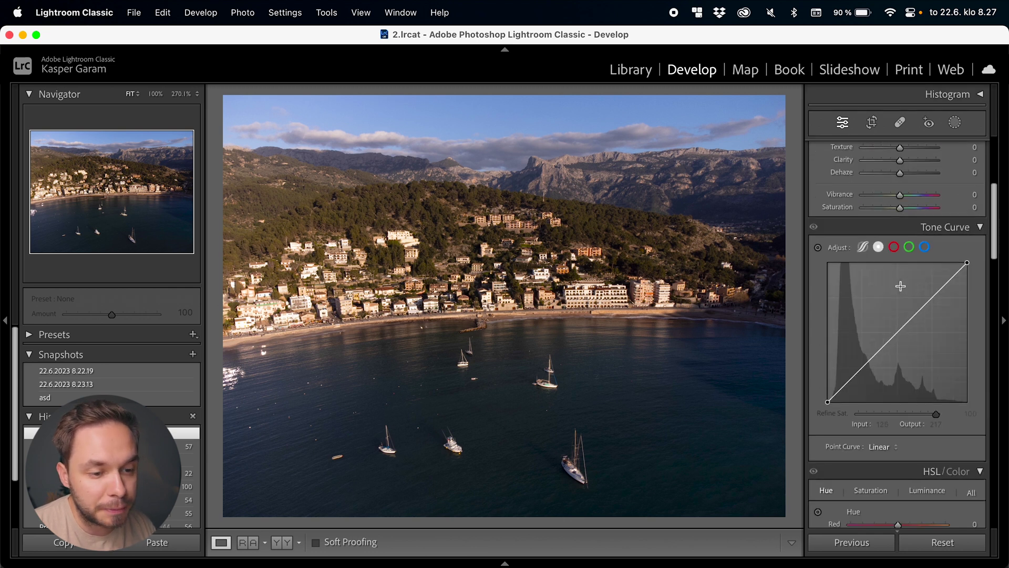
{"action": "scroll", "coordinate": [895, 314], "scroll_direction": "down", "scroll_amount": 10}
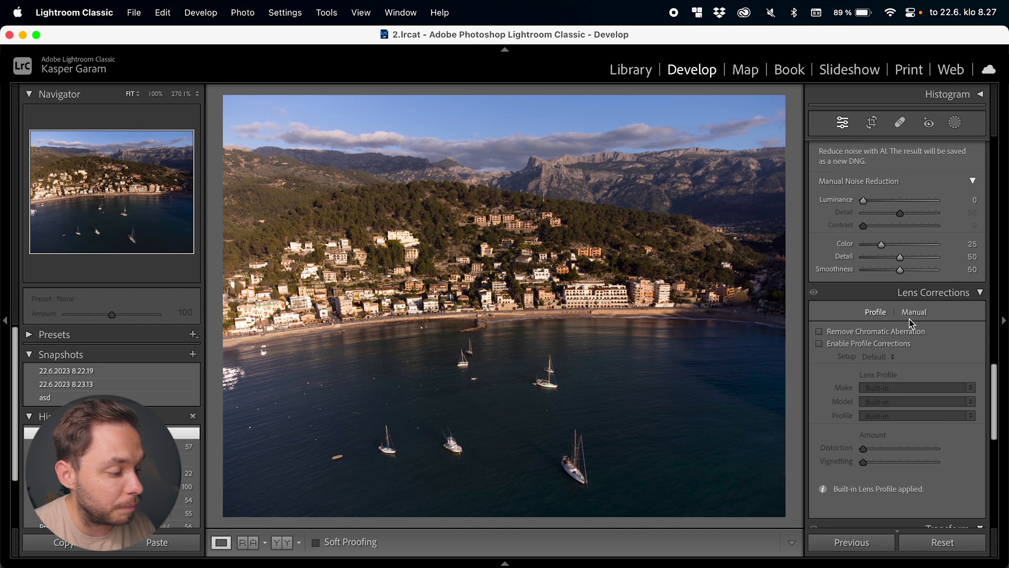
{"action": "scroll", "coordinate": [910, 320], "scroll_direction": "down", "scroll_amount": 3}
{"action": "scroll", "coordinate": [909, 270], "scroll_direction": "up", "scroll_amount": 20}
{"action": "scroll", "coordinate": [913, 241], "scroll_direction": "down", "scroll_amount": 10}
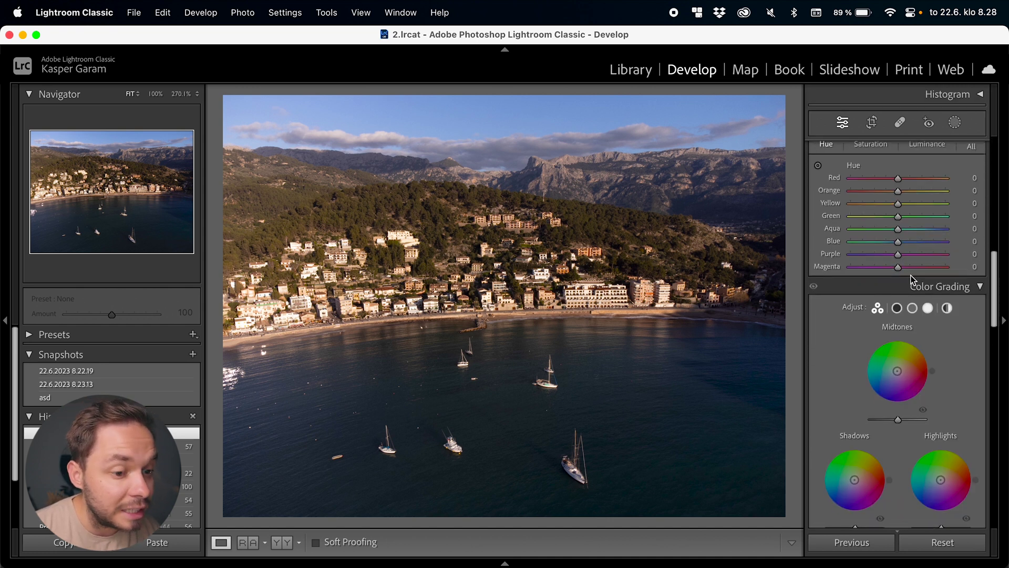
{"action": "scroll", "coordinate": [911, 279], "scroll_direction": "up", "scroll_amount": 10}
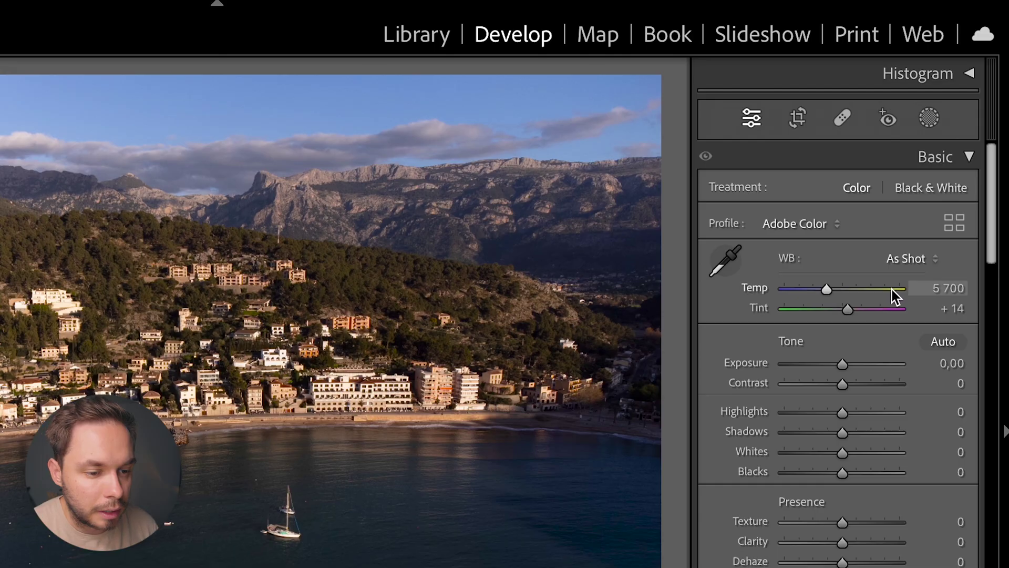
{"action": "scroll", "coordinate": [871, 232], "scroll_direction": "down", "scroll_amount": 5}
{"action": "scroll", "coordinate": [875, 225], "scroll_direction": "up", "scroll_amount": 5}
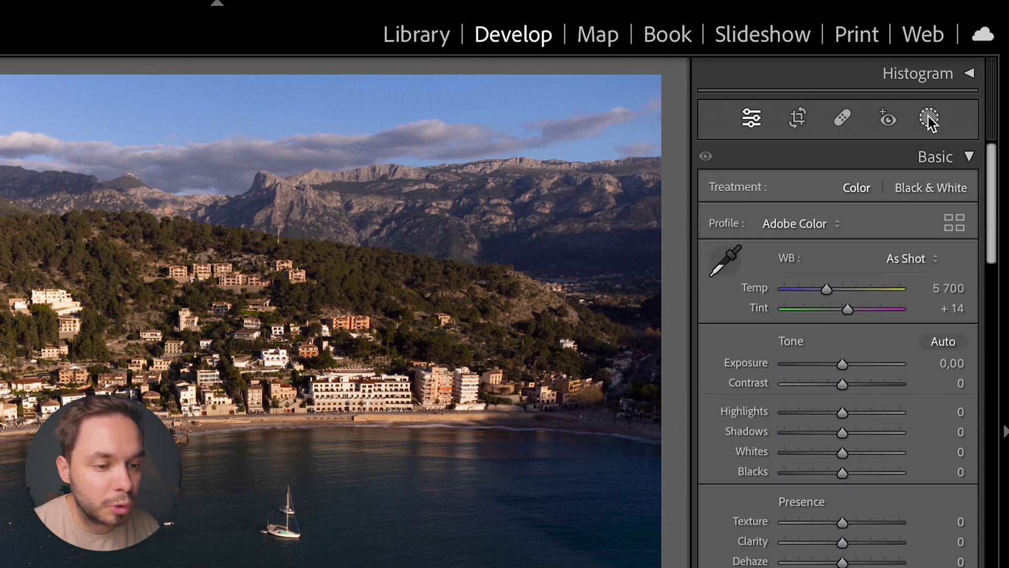
Step: Expand the Histogram and try Exposure at +3,30, returning it to its default
{"action": "left_click", "coordinate": [970, 74]}
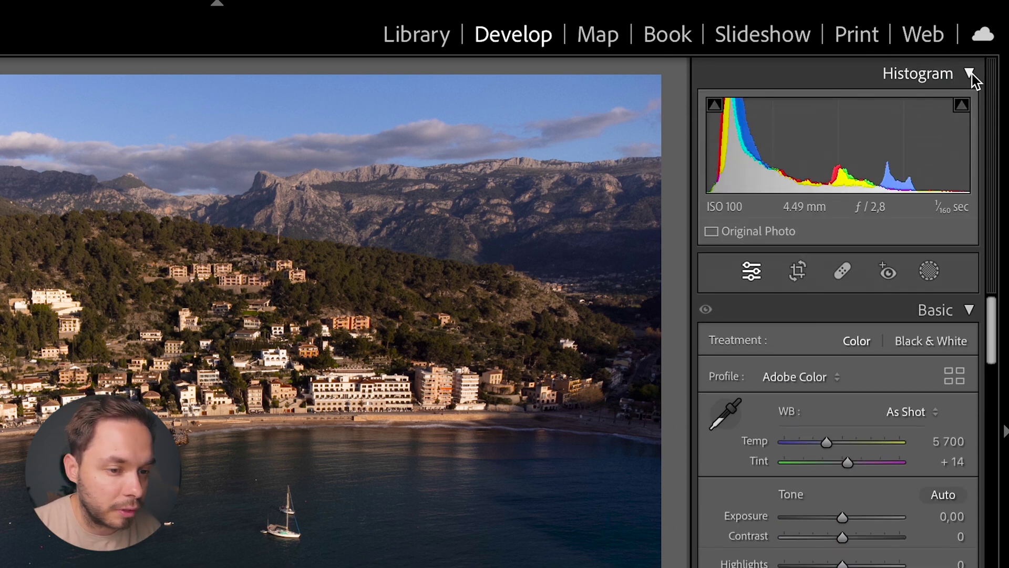
{"action": "left_click", "coordinate": [971, 73]}
{"action": "left_click", "coordinate": [970, 72]}
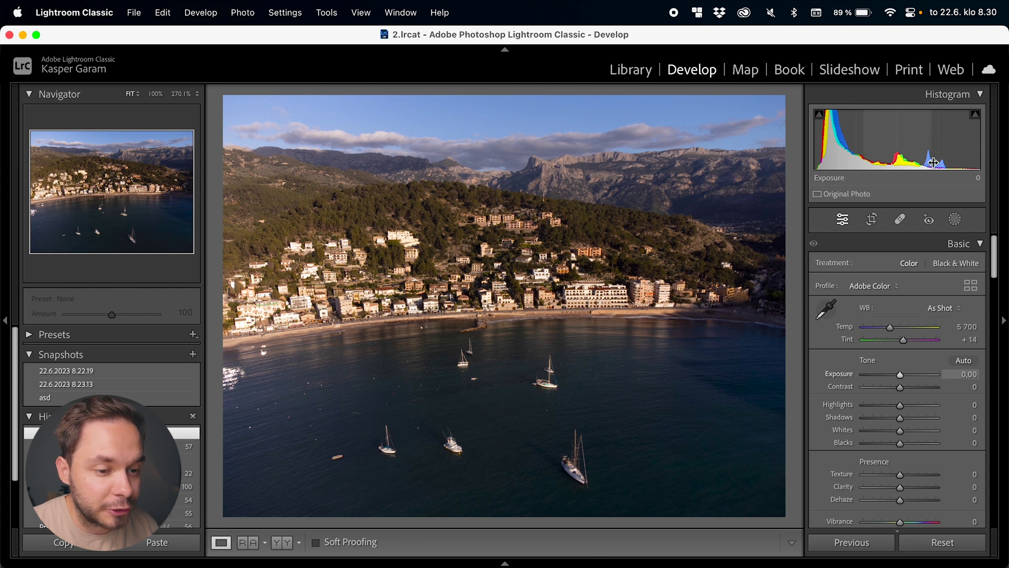
{"action": "left_click_drag", "start_coordinate": [921, 373], "coordinate": [923, 375]}
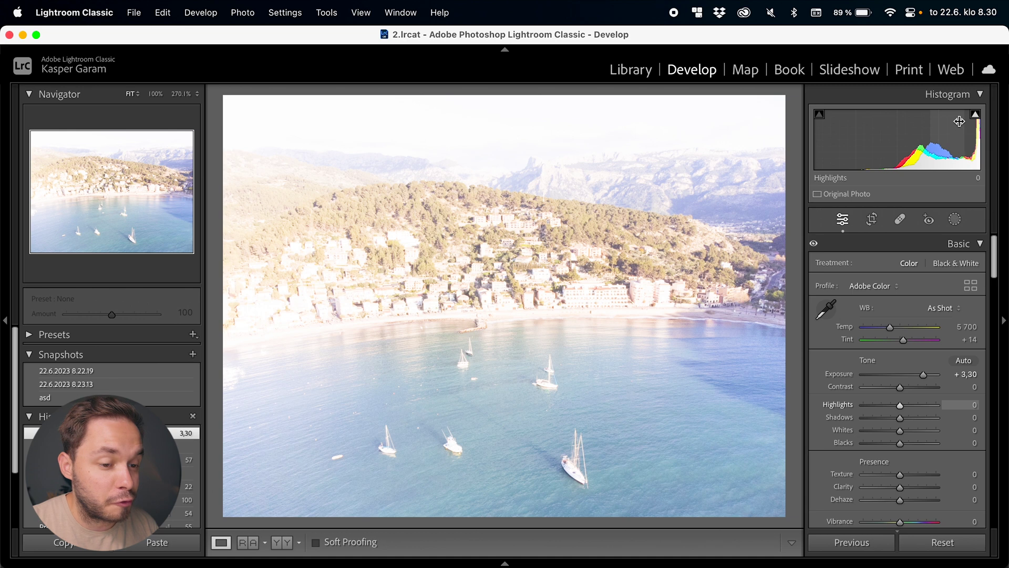
{"action": "double_click", "coordinate": [923, 374]}
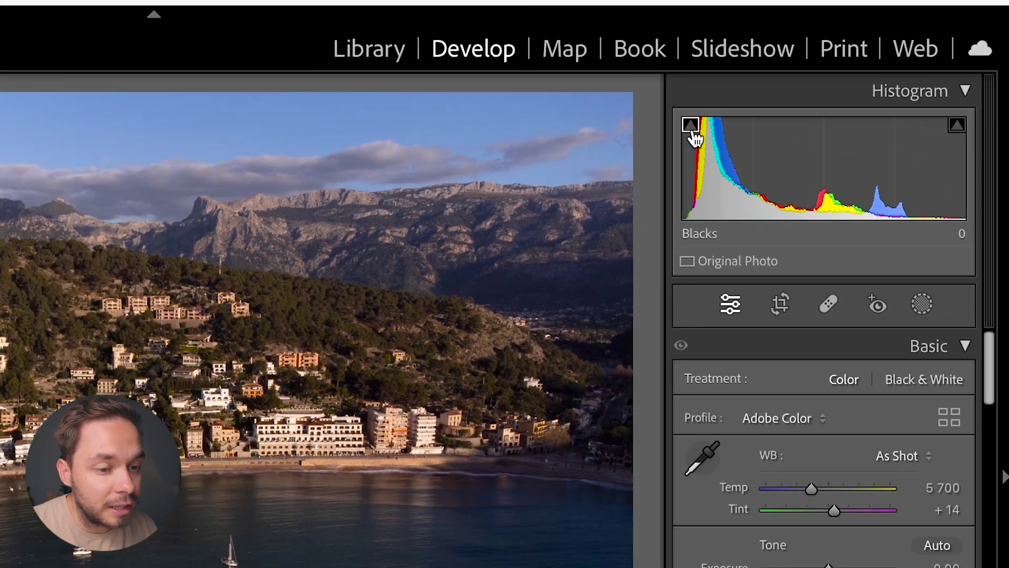
Step: Check shadow and highlight clipping with Exposure at −3,55 and +4,55, and reset all Develop adjustments
{"action": "left_click", "coordinate": [613, 138]}
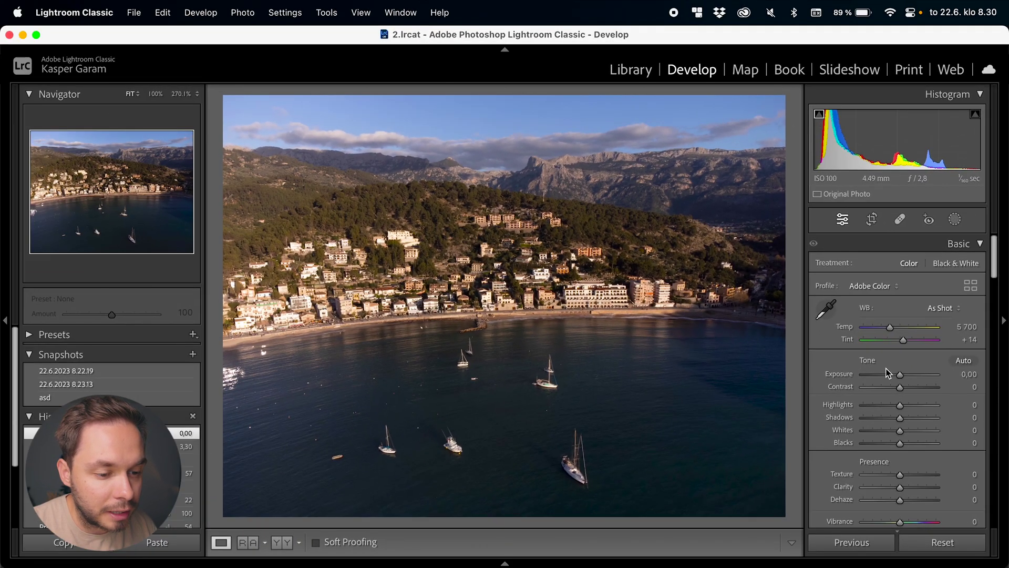
{"action": "left_click_drag", "start_coordinate": [887, 373], "coordinate": [874, 376]}
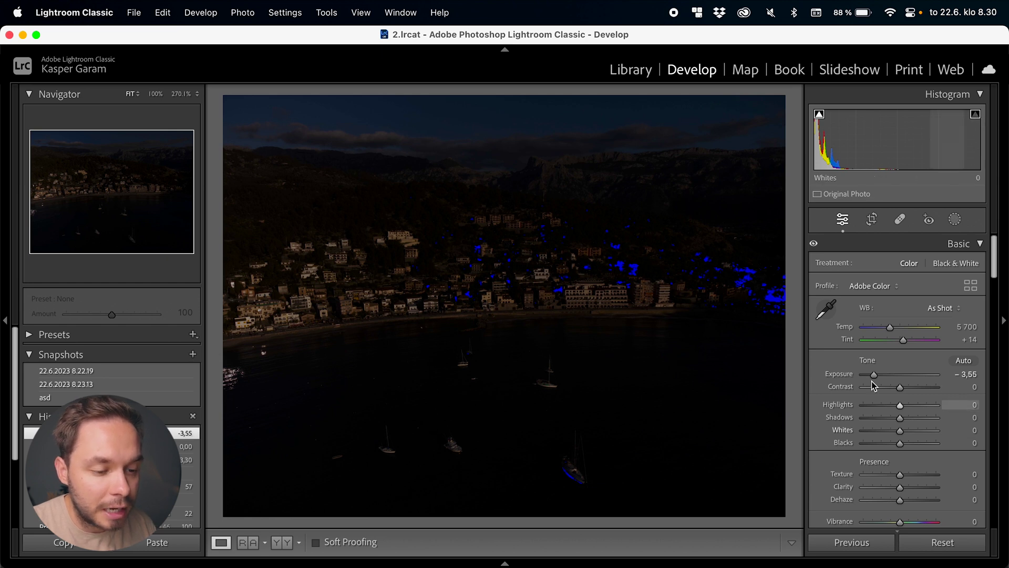
{"action": "left_click_drag", "start_coordinate": [874, 377], "coordinate": [934, 383]}
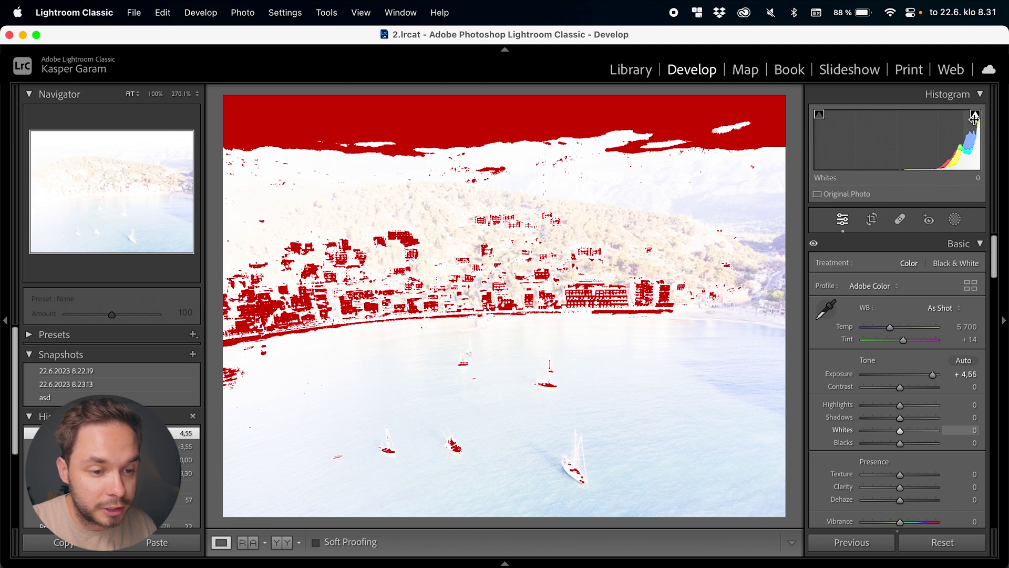
{"action": "left_click", "coordinate": [975, 116]}
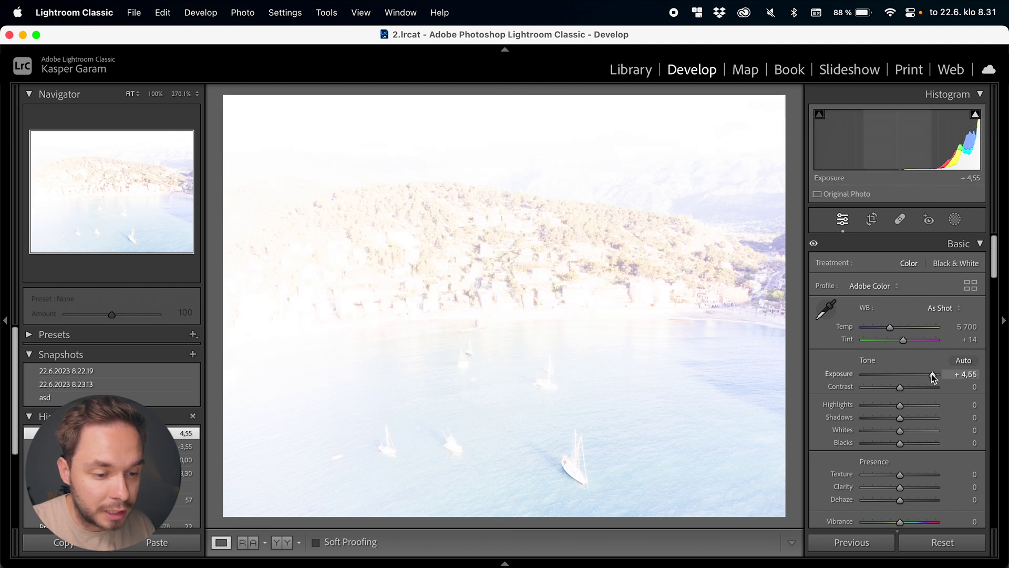
{"action": "left_click", "coordinate": [943, 543]}
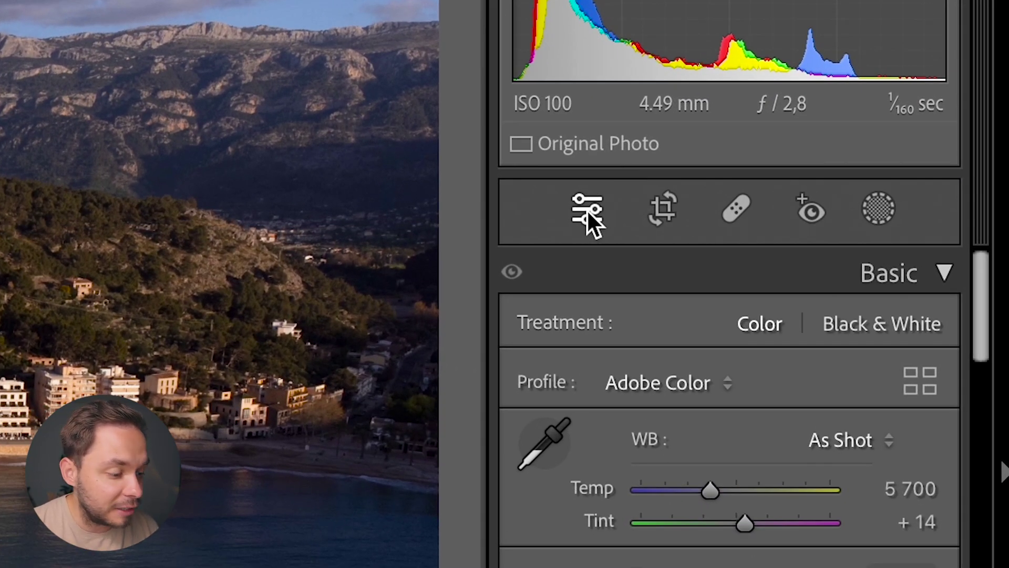
Step: Look through the Edit sections and the options of the Crop, Healing, Red Eye and Masking tools, ending back on Edit
{"action": "scroll", "coordinate": [745, 434], "scroll_direction": "down", "scroll_amount": 5}
{"action": "scroll", "coordinate": [745, 434], "scroll_direction": "up", "scroll_amount": 6}
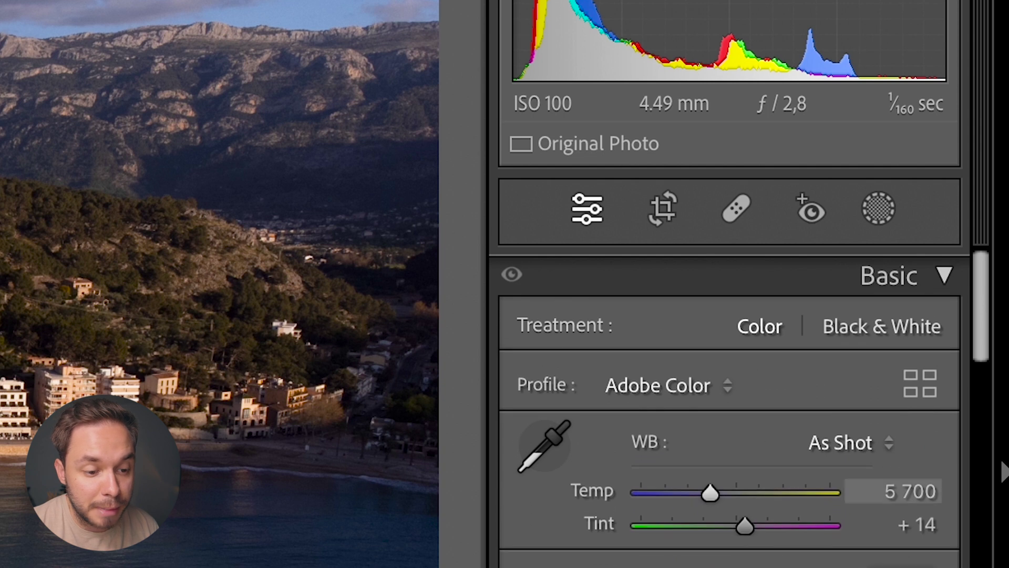
{"action": "scroll", "coordinate": [735, 557], "scroll_direction": "down", "scroll_amount": 4}
{"action": "scroll", "coordinate": [762, 554], "scroll_direction": "up", "scroll_amount": 4}
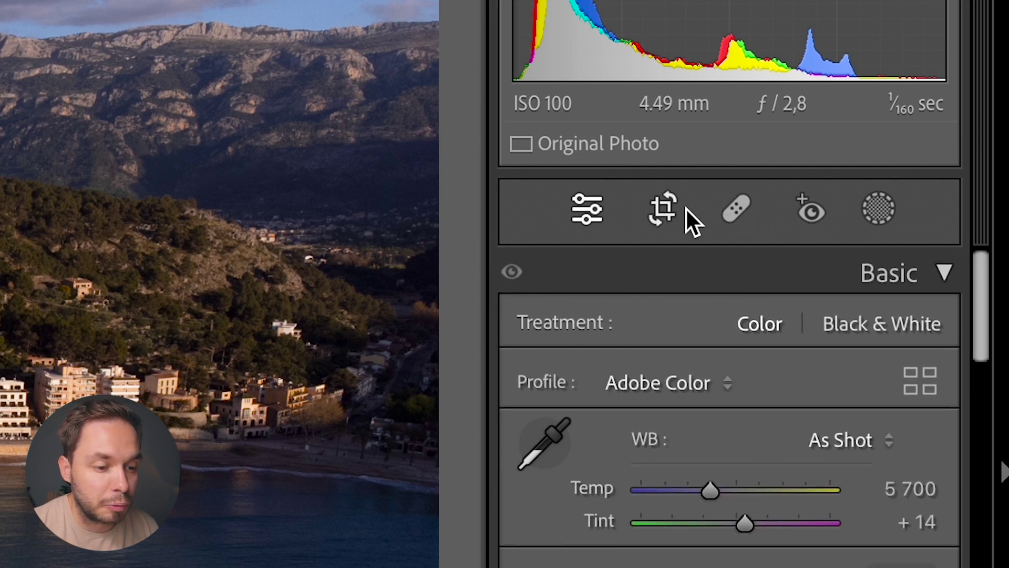
{"action": "left_click", "coordinate": [672, 210]}
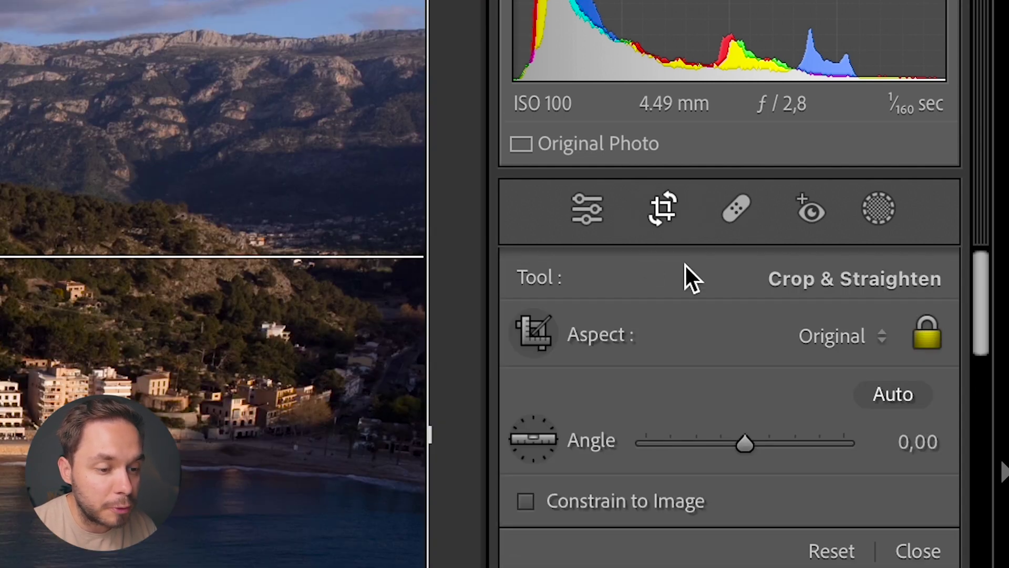
{"action": "left_click", "coordinate": [733, 219]}
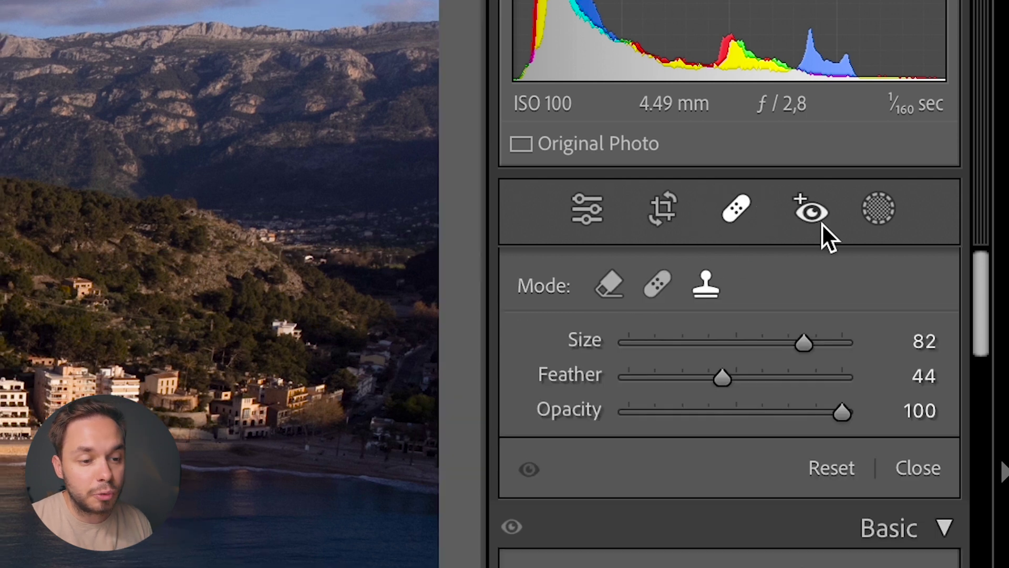
{"action": "left_click", "coordinate": [812, 218]}
{"action": "left_click", "coordinate": [877, 213]}
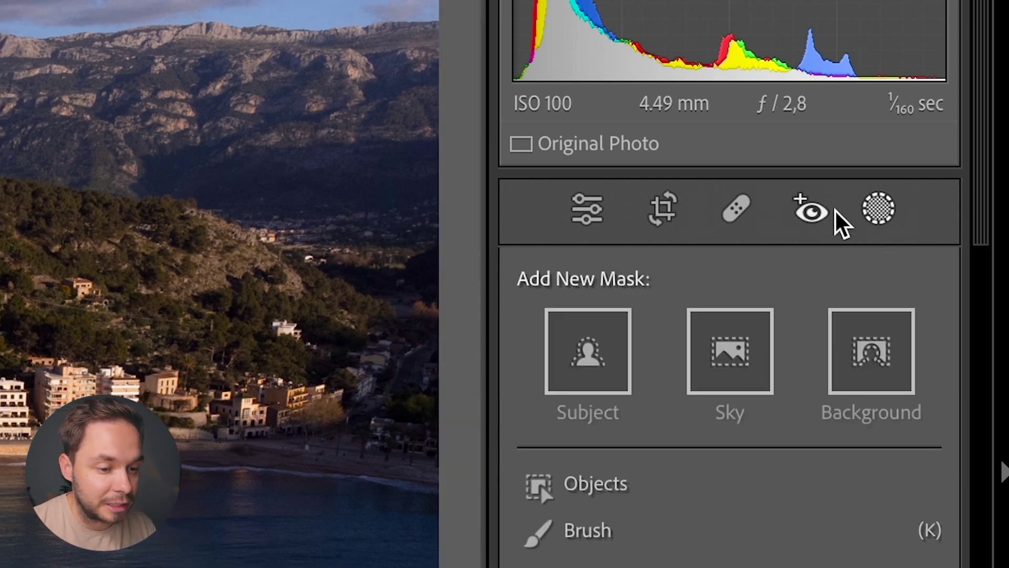
{"action": "left_click", "coordinate": [587, 209]}
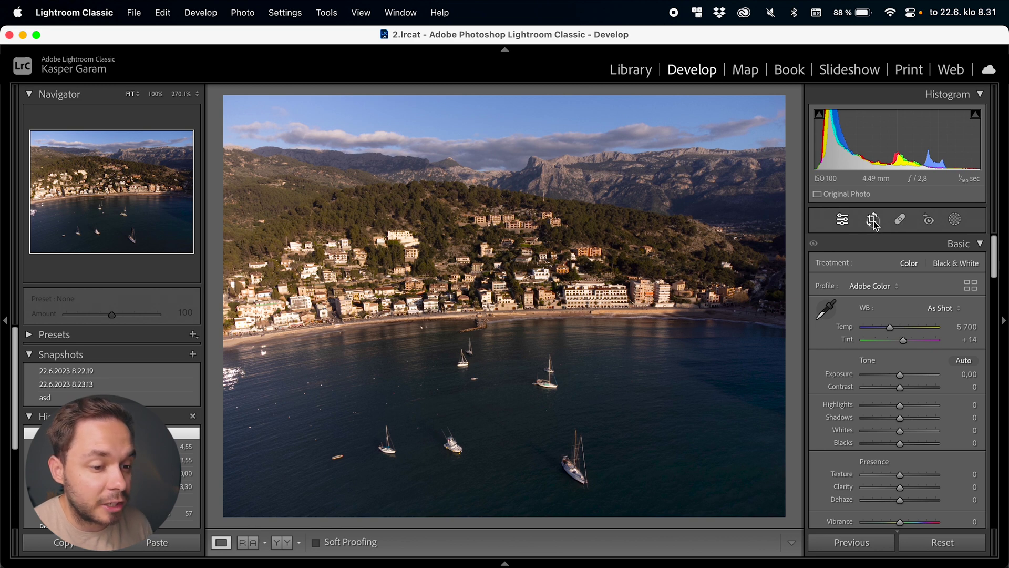
Step: Crop the photo at its Original aspect, shift it inside the frame to recompose, tighten the frame and apply the crop
{"action": "left_click", "coordinate": [873, 220]}
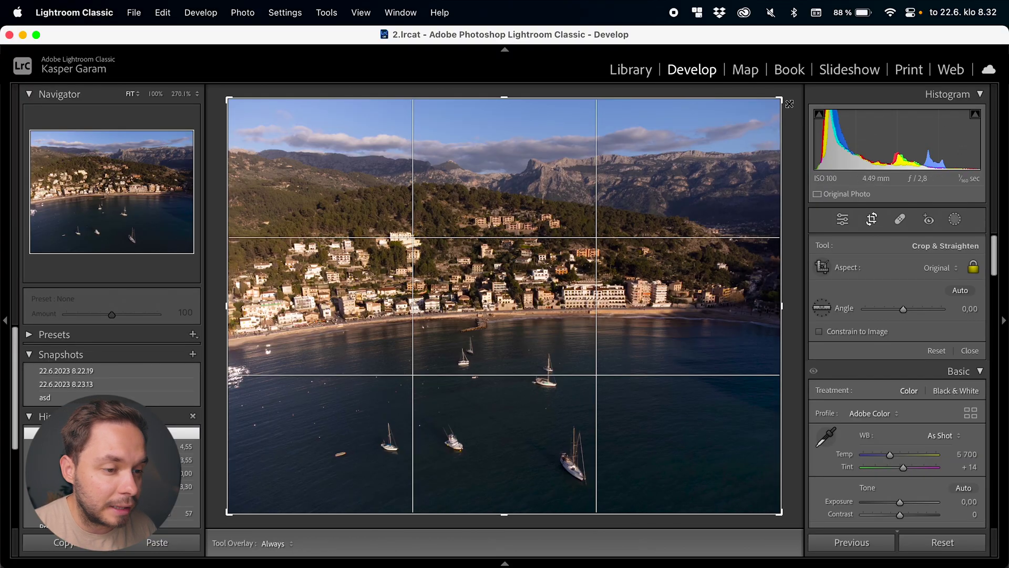
{"action": "left_click_drag", "start_coordinate": [786, 98], "coordinate": [743, 128]}
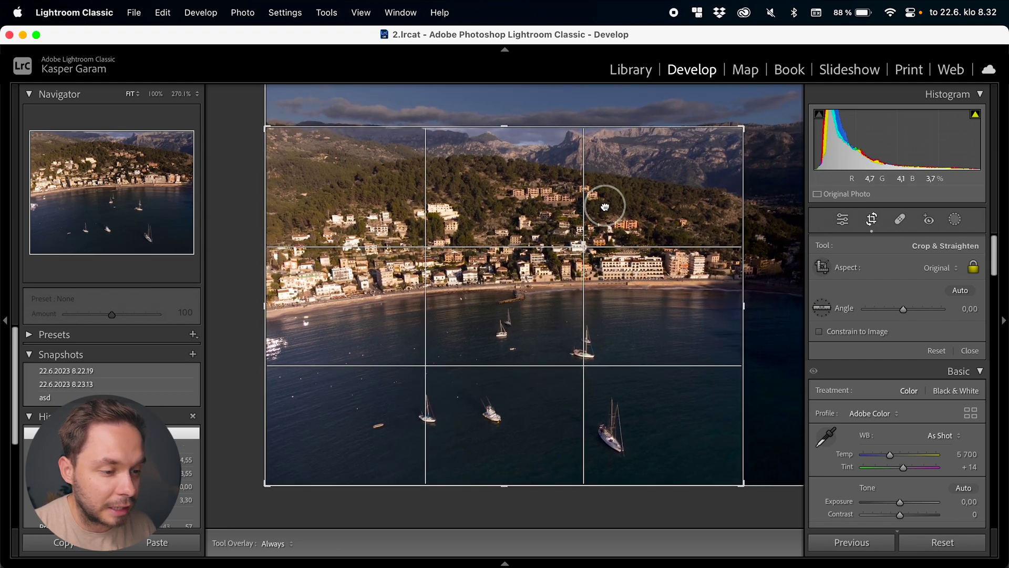
{"action": "left_click_drag", "start_coordinate": [605, 206], "coordinate": [568, 229]}
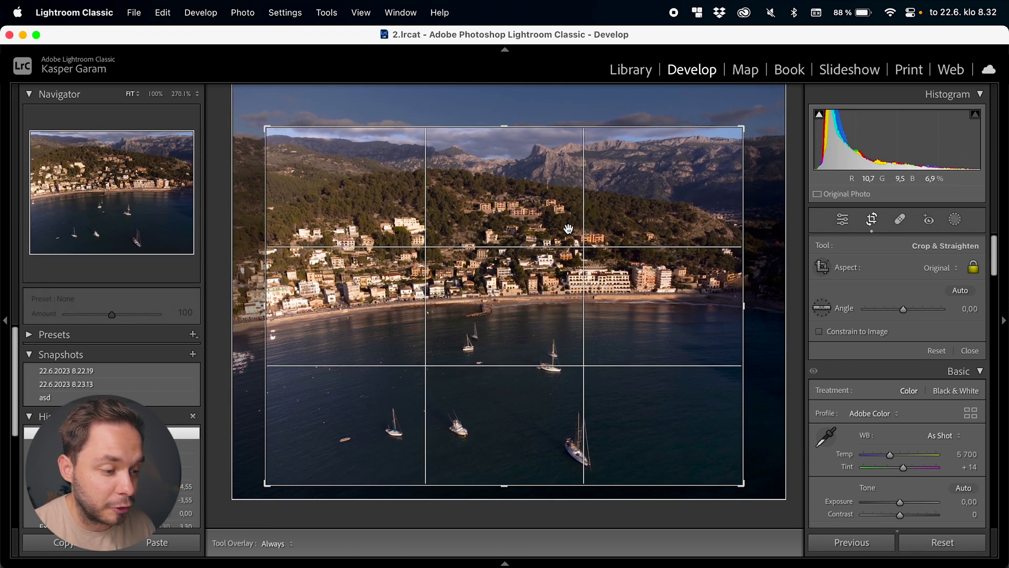
{"action": "left_click_drag", "start_coordinate": [508, 128], "coordinate": [507, 142]}
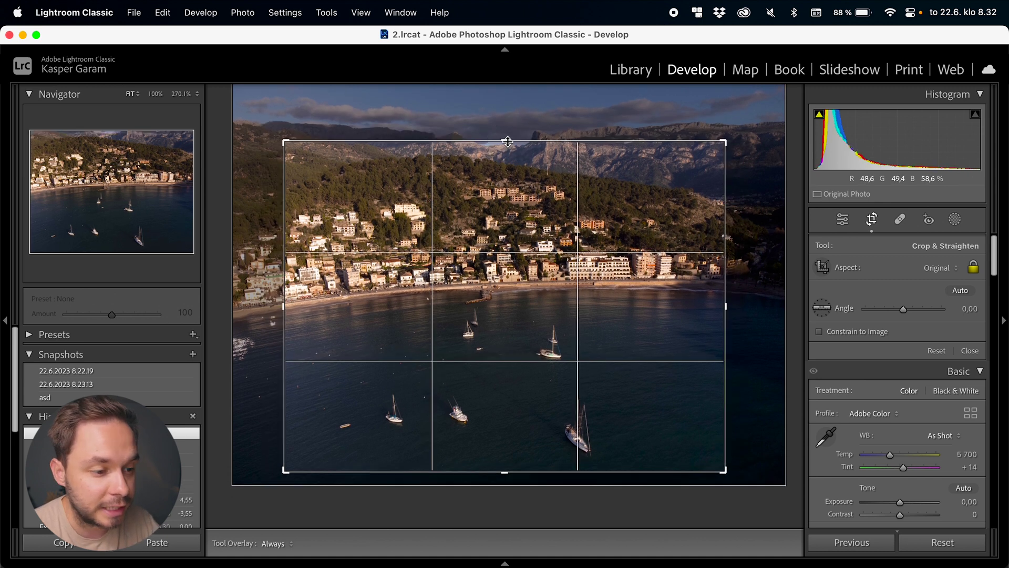
{"action": "key", "text": "Return"}
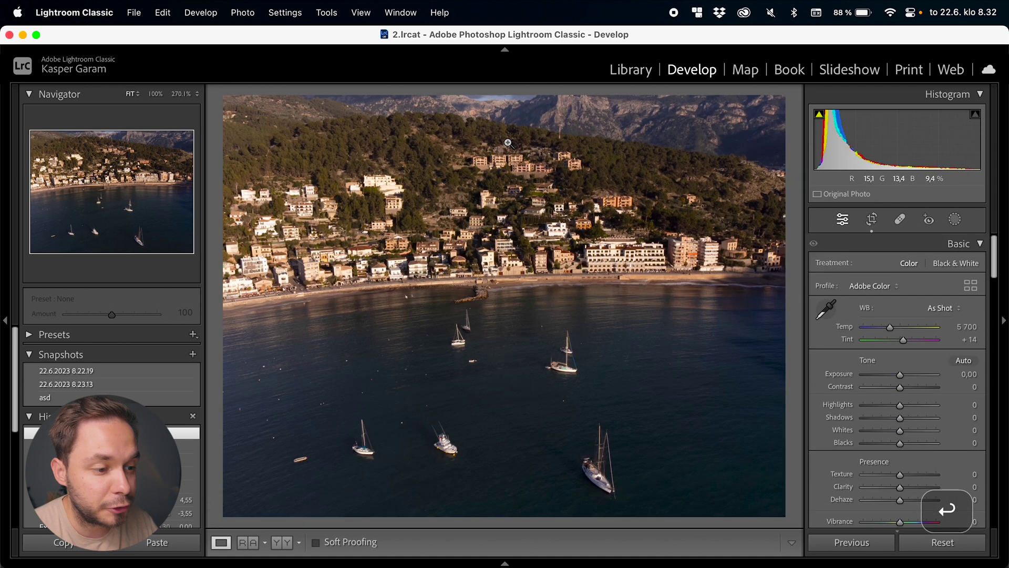
Step: Reopen the crop for editing and cycle through the composition guide overlays
{"action": "left_click", "coordinate": [878, 226]}
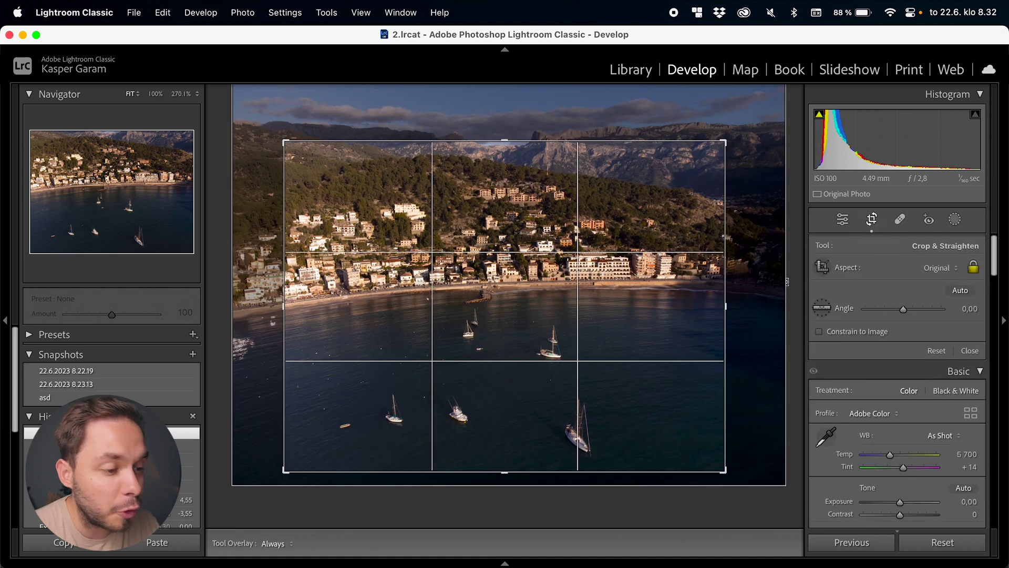
{"action": "key", "text": "o"}
{"action": "key", "text": "o"}
{"action": "key", "text": "o"}
{"action": "key", "text": "o"}
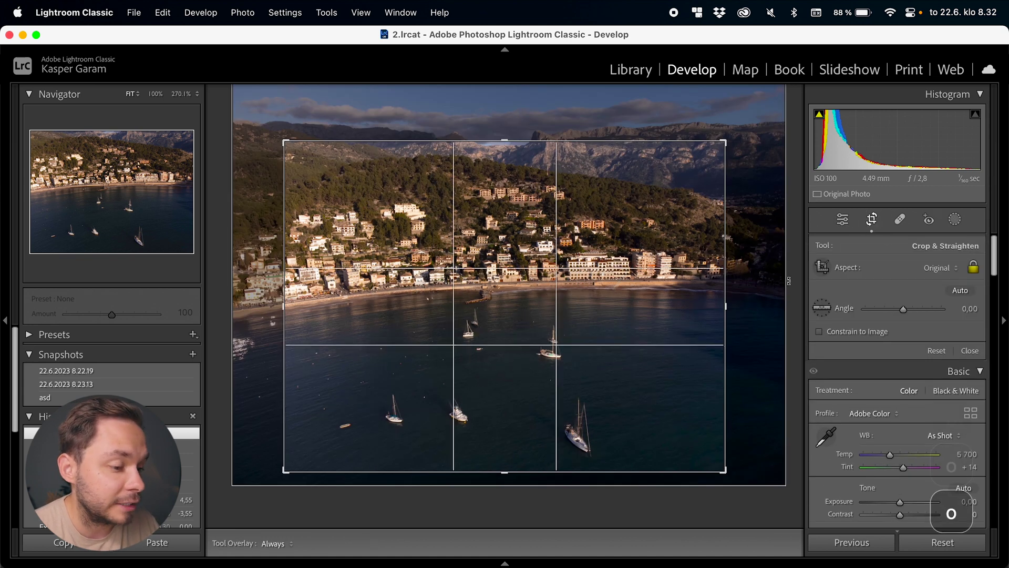
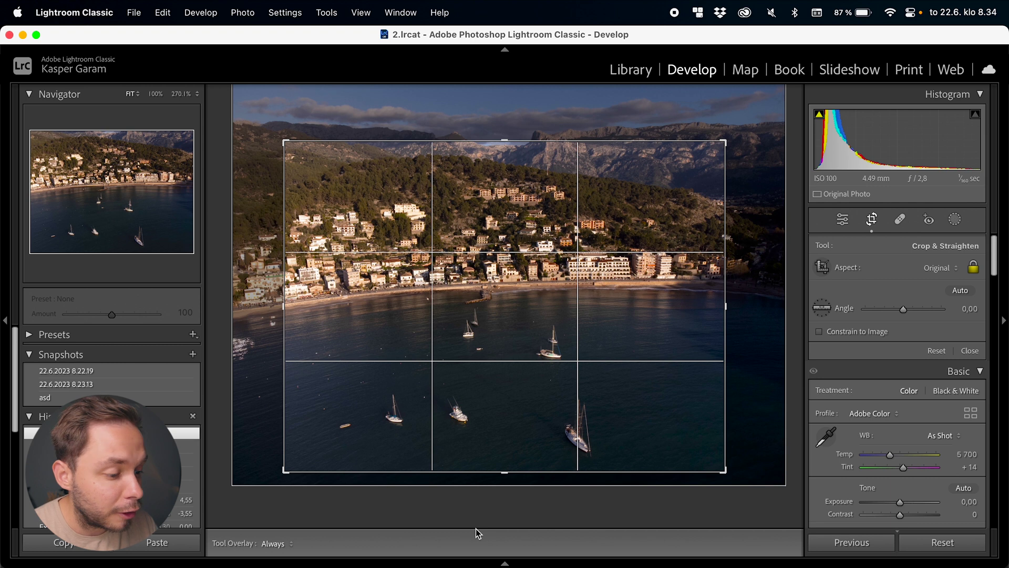
Step: Switch the crop's Tool Overlay between Always and Never, ending on Always
{"action": "key", "text": "h"}
{"action": "key", "text": "h"}
{"action": "key", "text": "h"}
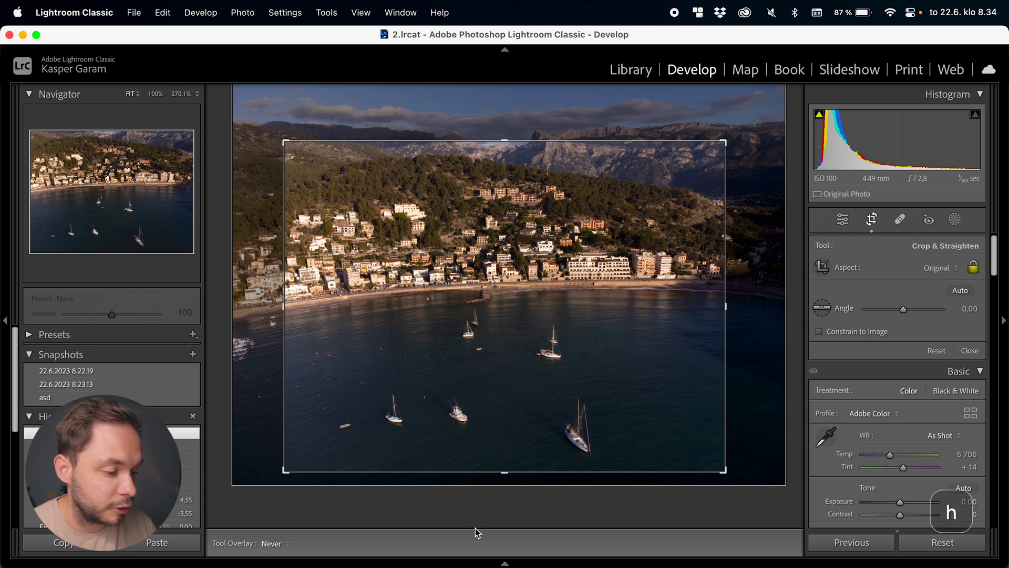
{"action": "key", "text": "h"}
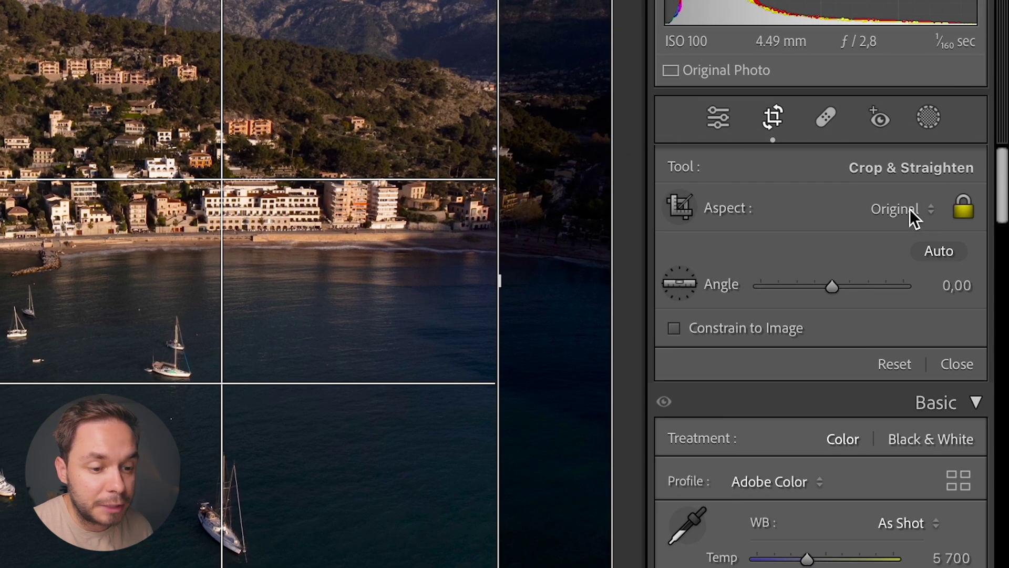
Step: Review the available crop aspect ratios, keep Original, and resize the crop proportionally from its upper-right corner
{"action": "left_click", "coordinate": [942, 268]}
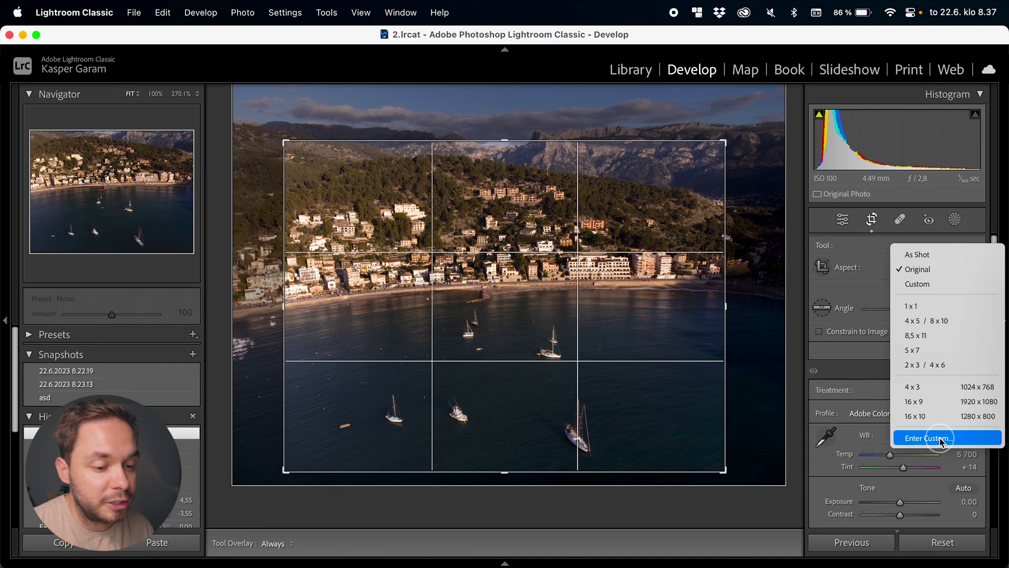
{"action": "left_click", "coordinate": [904, 528]}
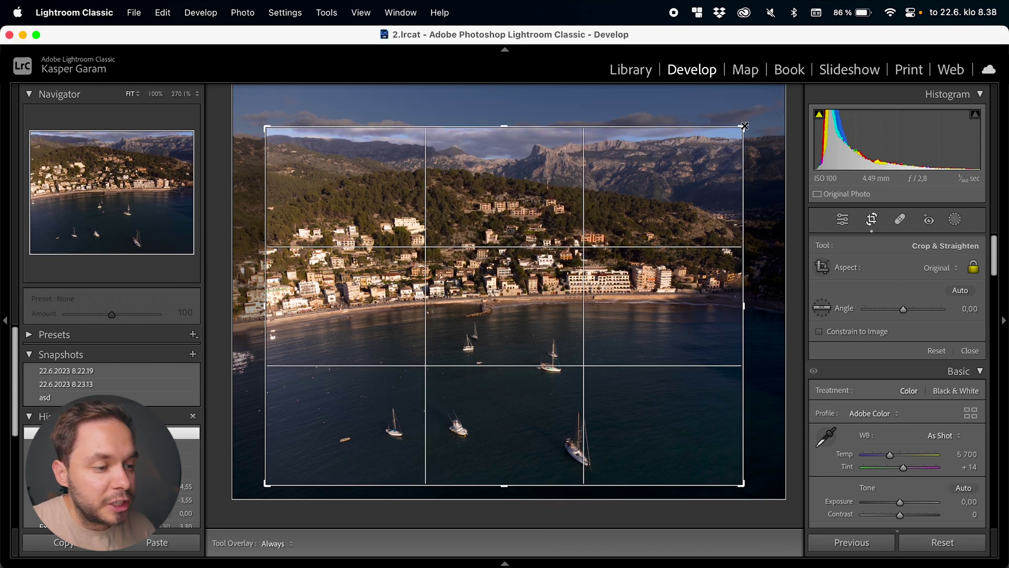
{"action": "left_click_drag", "start_coordinate": [744, 126], "coordinate": [727, 134]}
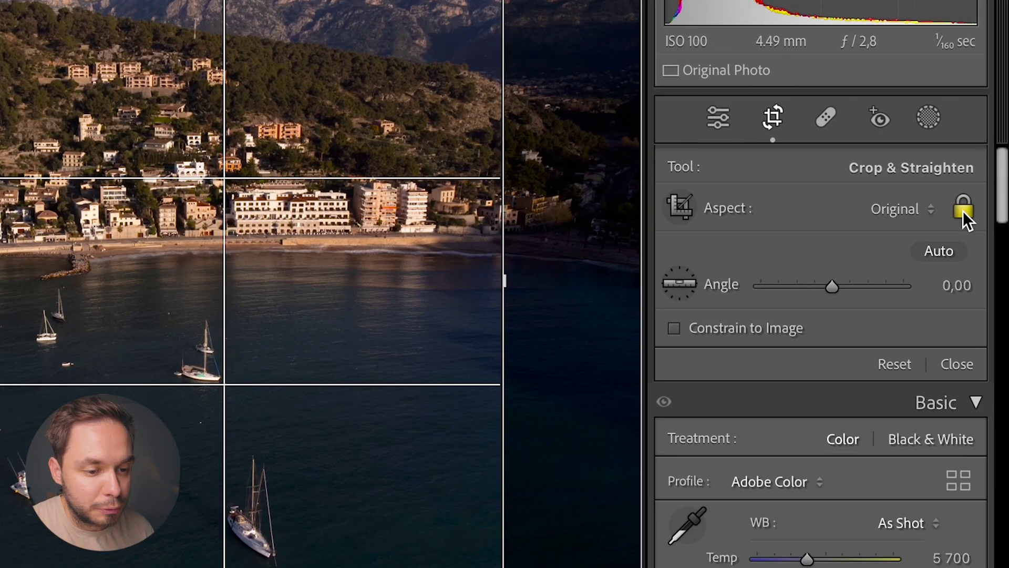
Step: Unlock the crop's aspect ratio and resize the frame freely, restoring the locked Original ratio
{"action": "left_click", "coordinate": [964, 210]}
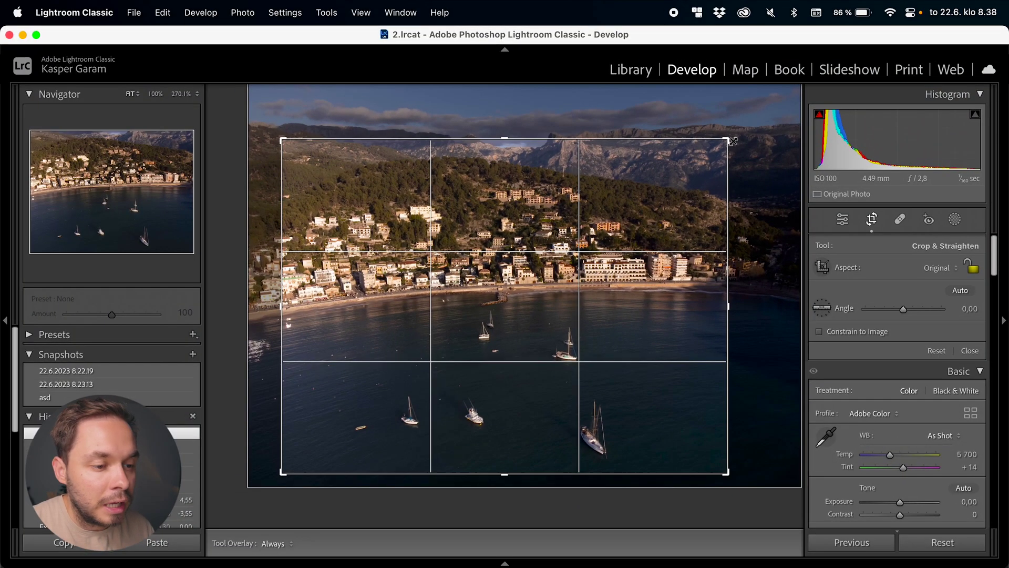
{"action": "mouse_move", "coordinate": [744, 135]}
{"action": "left_mouse_down"}
{"action": "mouse_move", "coordinate": [650, 114]}
{"action": "mouse_move", "coordinate": [716, 203]}
{"action": "mouse_move", "coordinate": [730, 136]}
{"action": "mouse_move", "coordinate": [702, 142]}
{"action": "mouse_move", "coordinate": [743, 118]}
{"action": "left_mouse_up"}
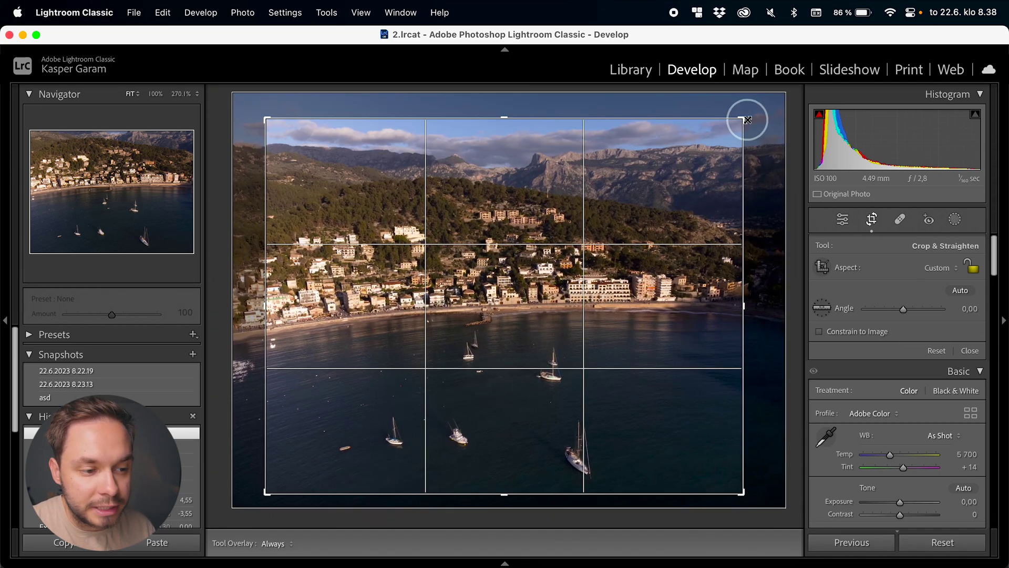
{"action": "left_click", "coordinate": [929, 274]}
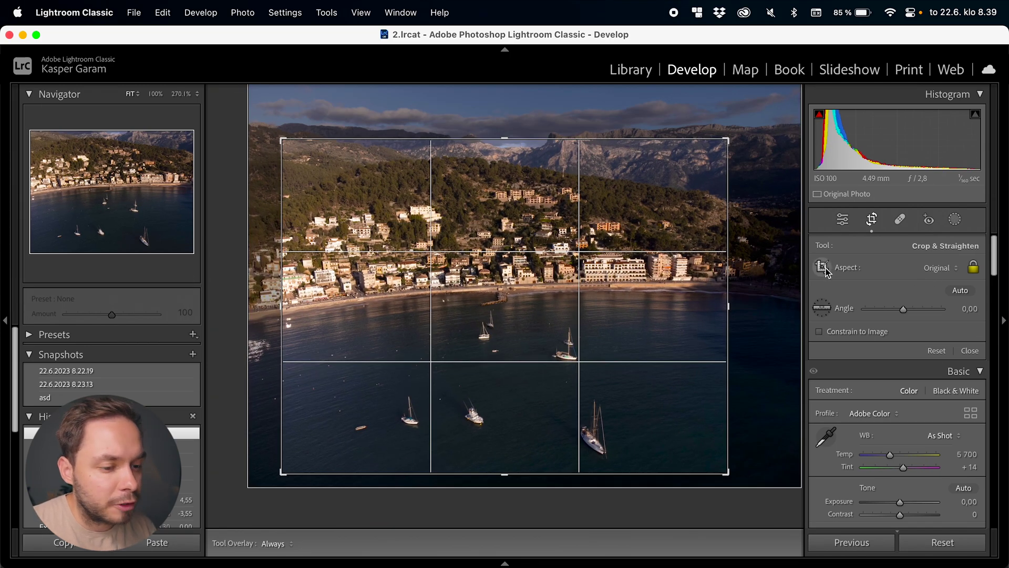
Step: Draw a new freehand crop frame over most of the bay photo with the Crop Frame tool
{"action": "left_click", "coordinate": [824, 267]}
{"action": "mouse_move", "coordinate": [298, 103]}
{"action": "left_mouse_down"}
{"action": "mouse_move", "coordinate": [435, 173]}
{"action": "mouse_move", "coordinate": [829, 447]}
{"action": "left_mouse_up"}
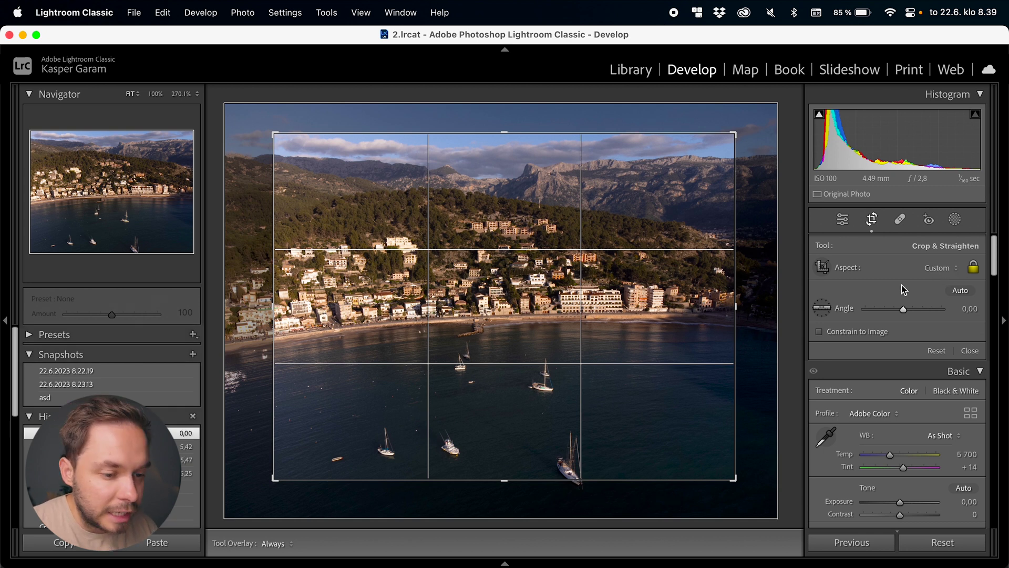
Step: Try a crop angle of −8,43 and reset it, and straighten the photo along the shoreline to an angle of 3,46
{"action": "left_click_drag", "start_coordinate": [901, 309], "coordinate": [897, 310]}
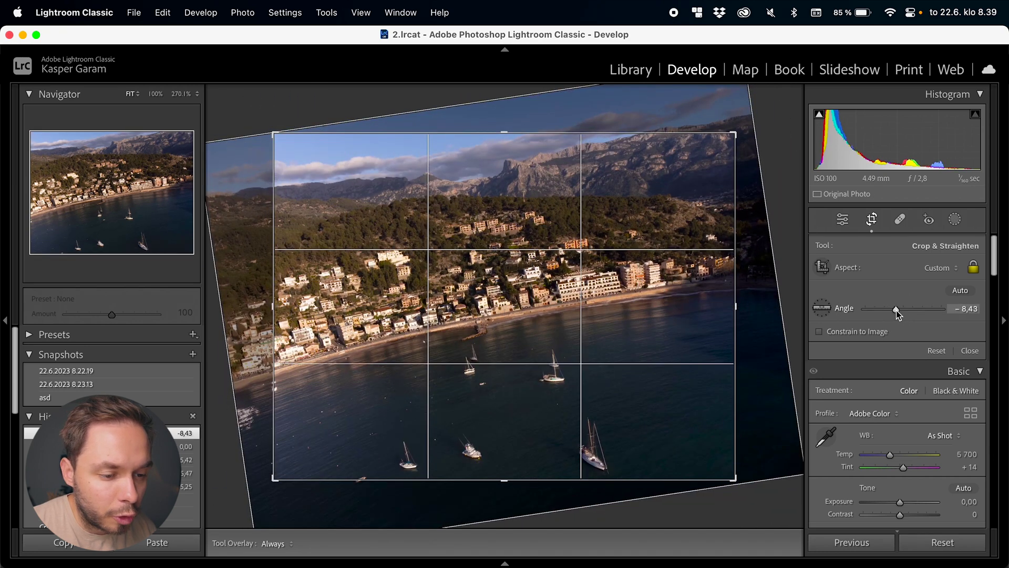
{"action": "double_click", "coordinate": [841, 311]}
{"action": "left_click", "coordinate": [822, 308]}
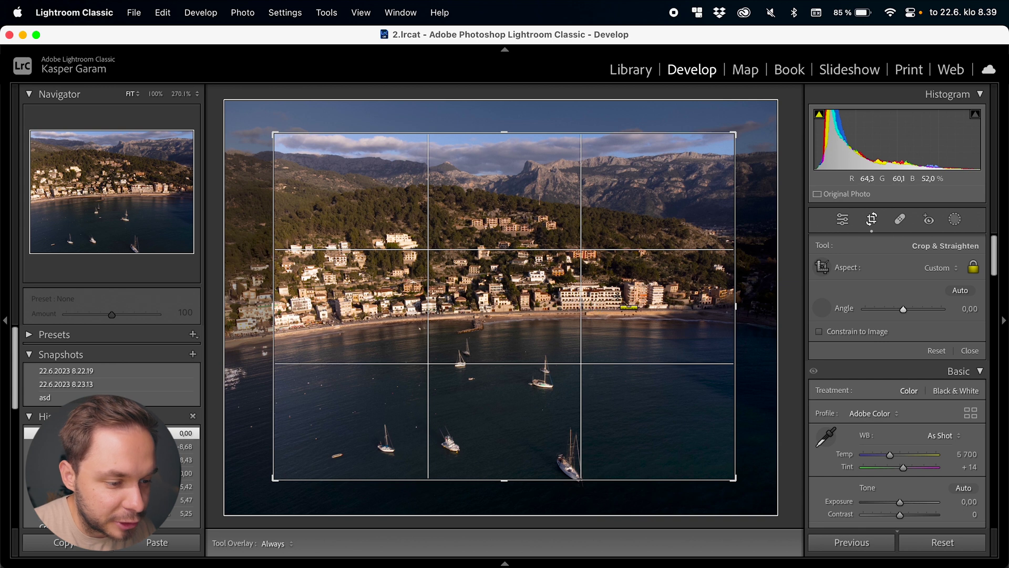
{"action": "left_click_drag", "start_coordinate": [288, 334], "coordinate": [734, 307]}
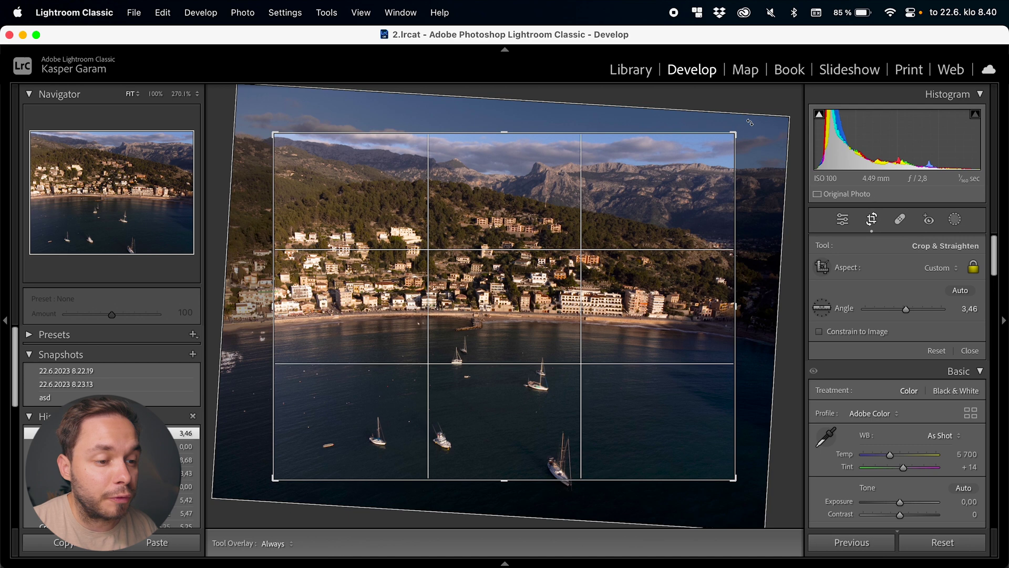
Step: Rotate the crop freely to an angle of 1,06 and straighten the photo automatically
{"action": "mouse_move", "coordinate": [745, 122]}
{"action": "left_mouse_down"}
{"action": "mouse_move", "coordinate": [762, 146]}
{"action": "mouse_move", "coordinate": [723, 99]}
{"action": "mouse_move", "coordinate": [762, 149]}
{"action": "mouse_move", "coordinate": [746, 111]}
{"action": "left_mouse_up"}
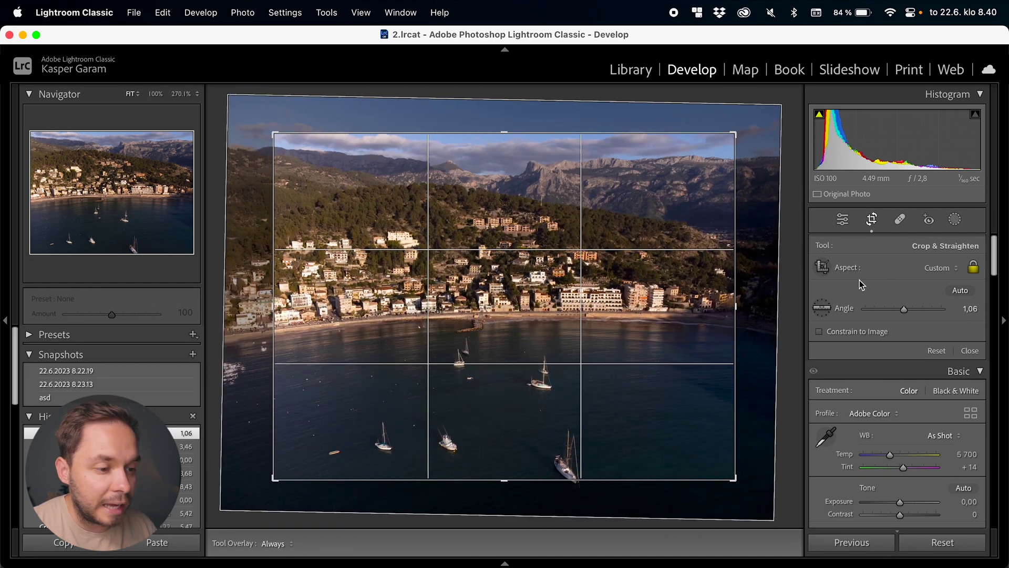
{"action": "left_click", "coordinate": [962, 291]}
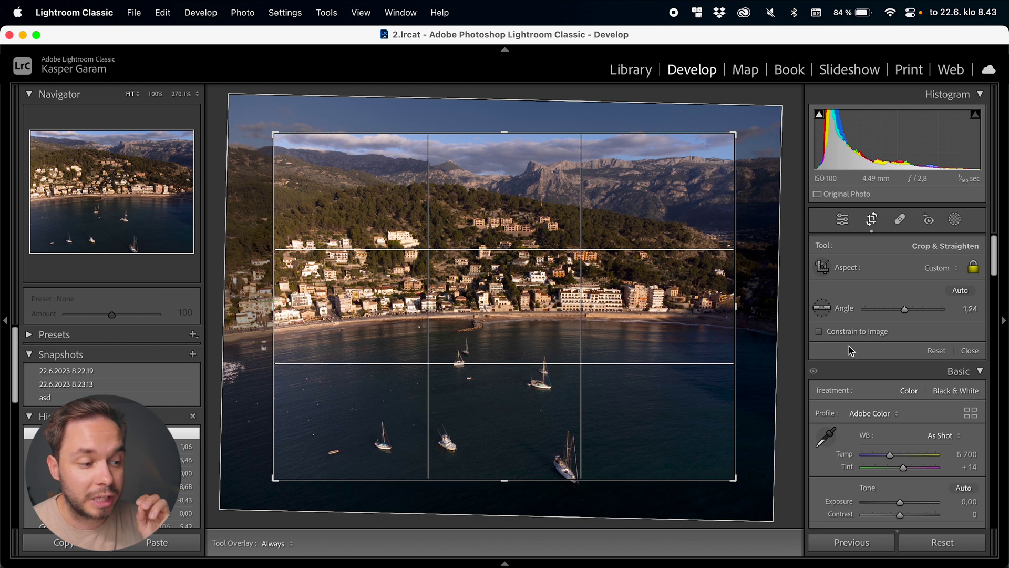
Step: Reset the crop to the original uncropped frame and leave the Crop tool for the Edit adjustments
{"action": "left_click", "coordinate": [936, 351]}
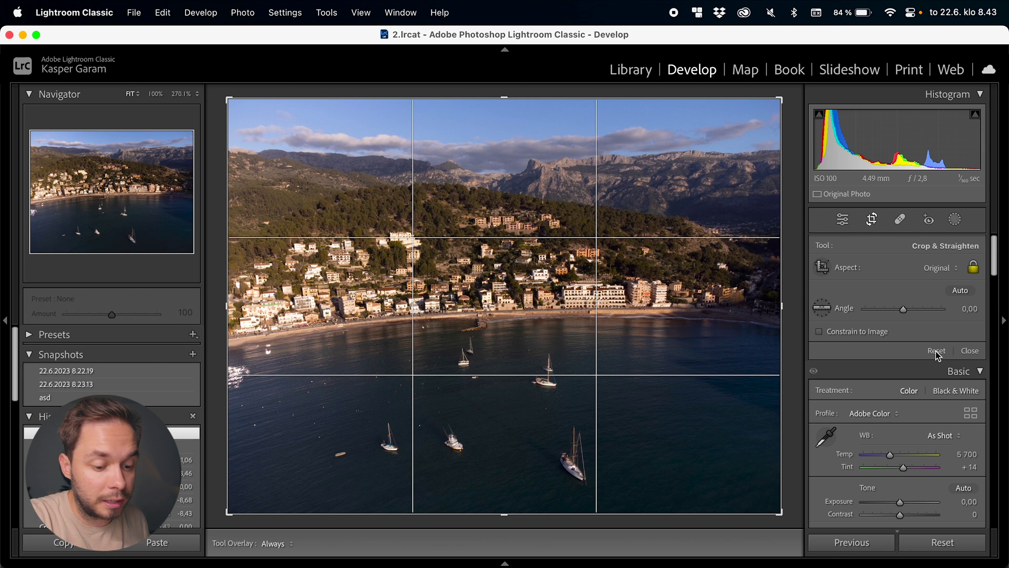
{"action": "key", "text": "Return"}
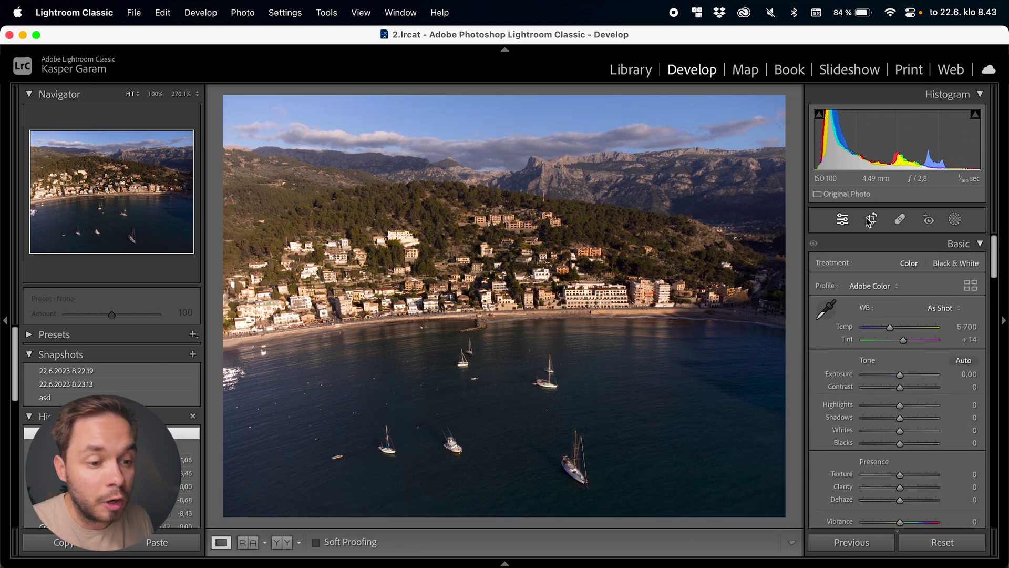
{"action": "left_click", "coordinate": [870, 222]}
{"action": "left_click", "coordinate": [843, 221]}
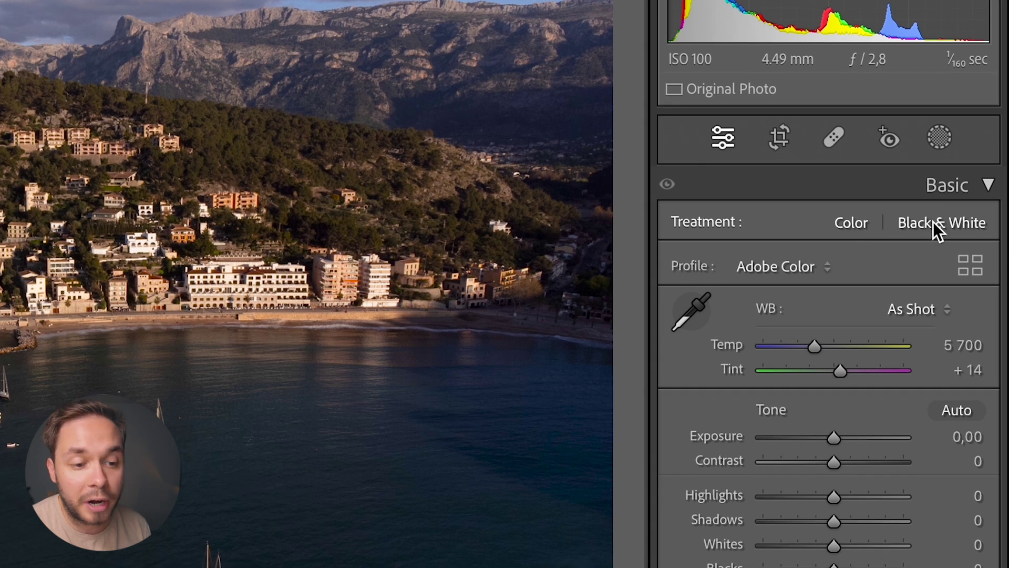
Step: Convert the bay photo to black and white, examine the Black & White Mix sliders, and restore the Color treatment
{"action": "left_click", "coordinate": [932, 222]}
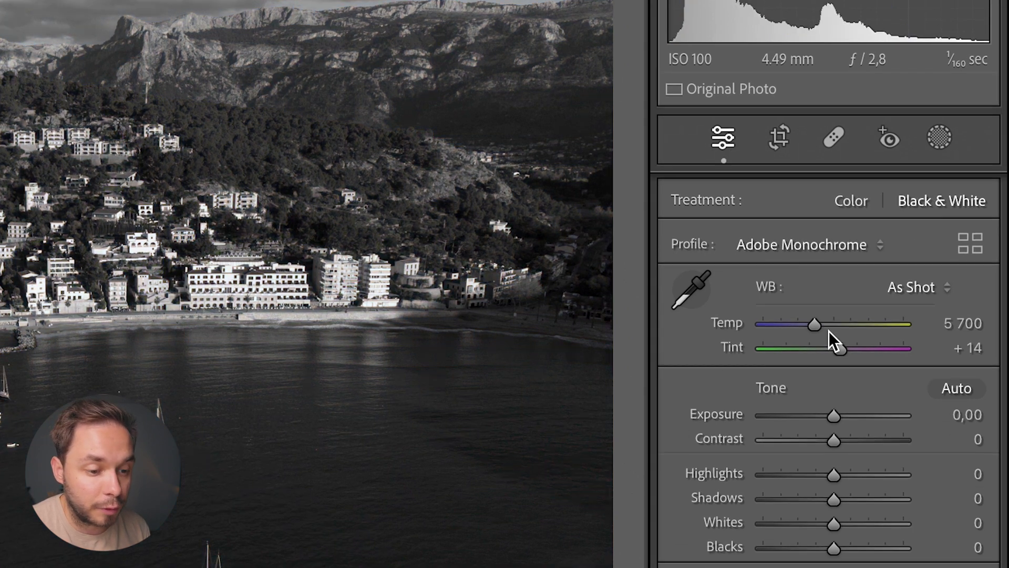
{"action": "scroll", "coordinate": [829, 331], "scroll_direction": "down", "scroll_amount": 5}
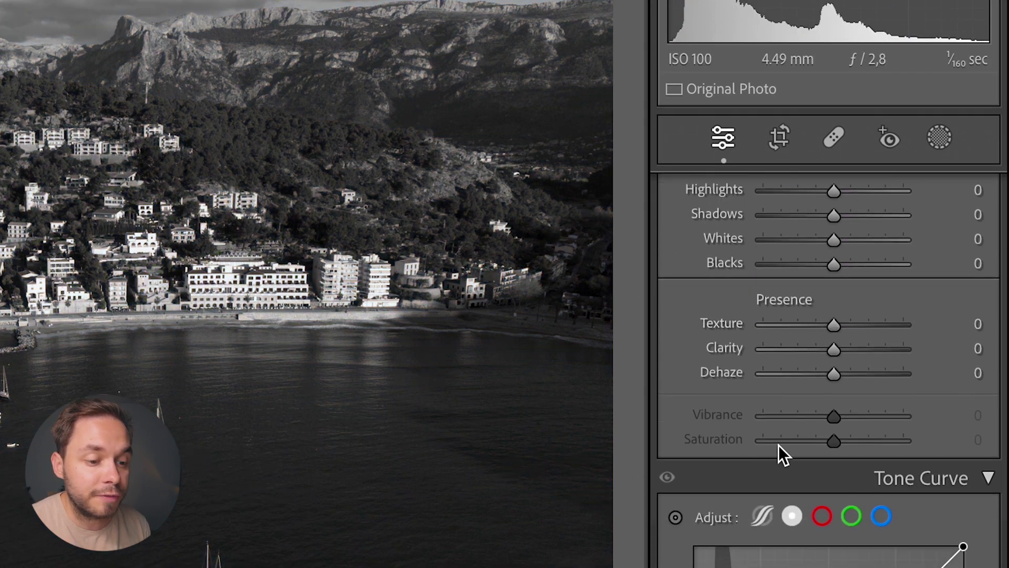
{"action": "scroll", "coordinate": [874, 433], "scroll_direction": "down", "scroll_amount": 10}
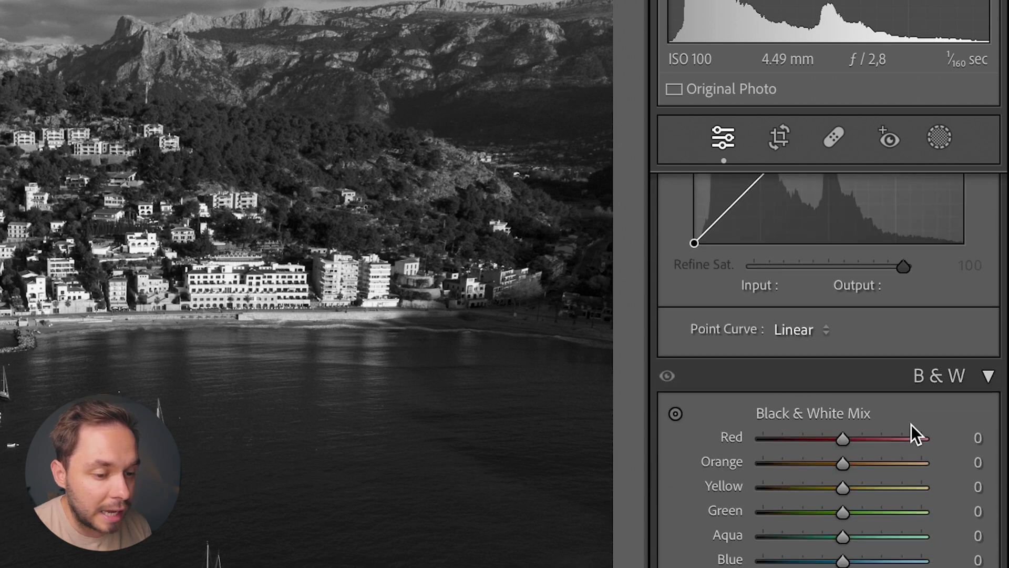
{"action": "scroll", "coordinate": [912, 425], "scroll_direction": "down", "scroll_amount": 2}
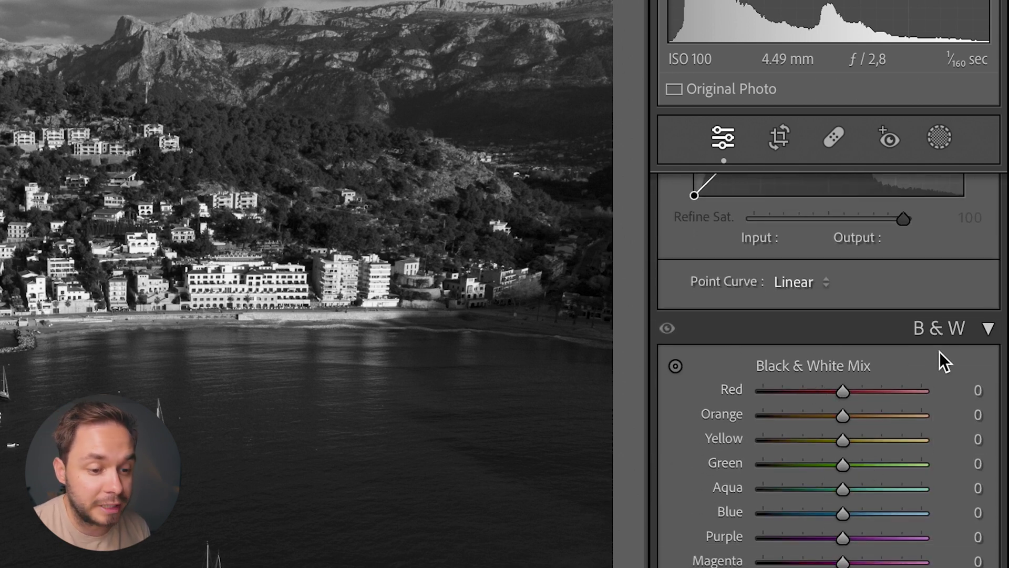
{"action": "left_click_drag", "start_coordinate": [868, 390], "coordinate": [838, 400]}
{"action": "scroll", "coordinate": [838, 402], "scroll_direction": "up", "scroll_amount": 10}
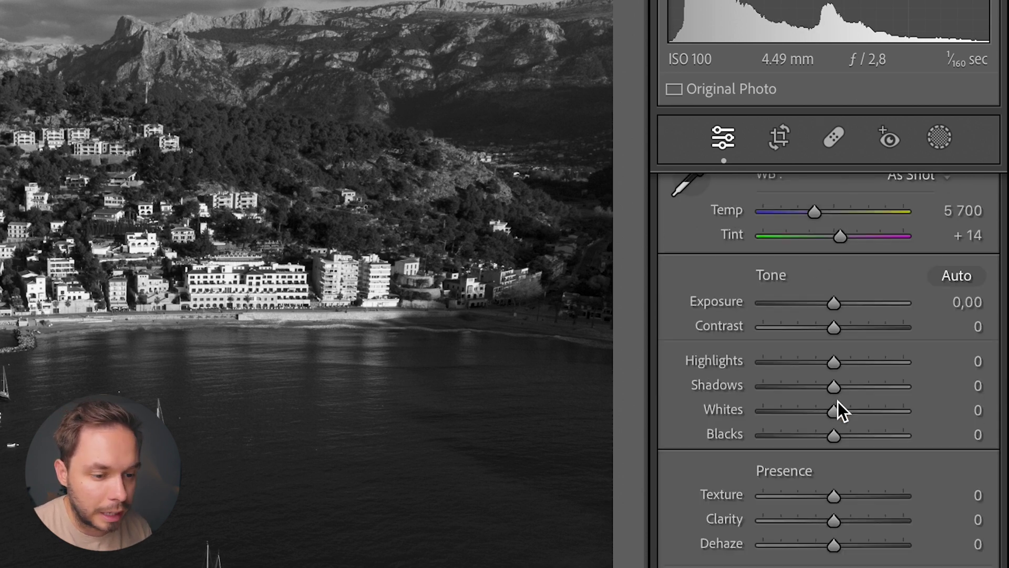
{"action": "scroll", "coordinate": [838, 402], "scroll_direction": "up", "scroll_amount": 5}
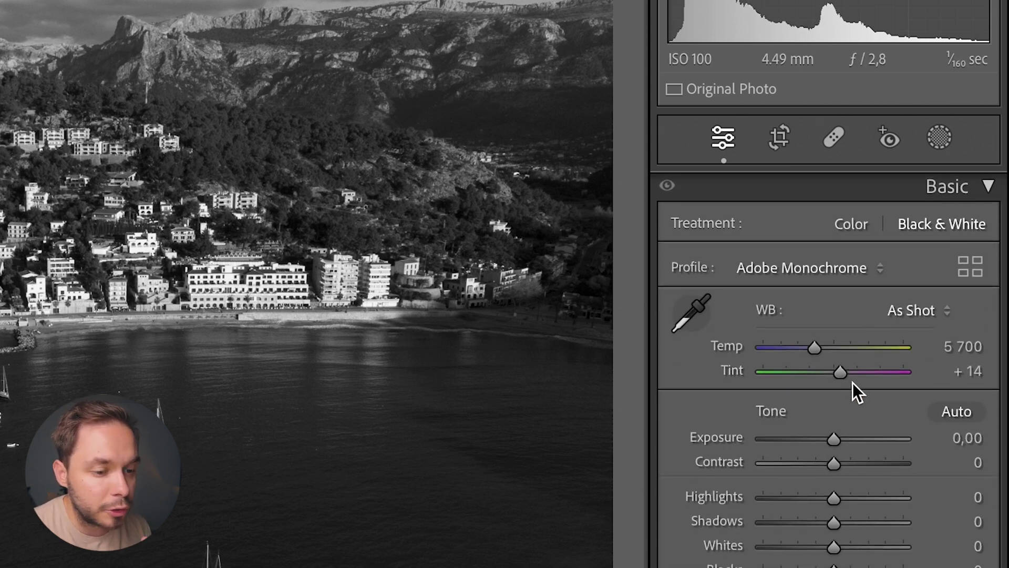
{"action": "left_click", "coordinate": [853, 223]}
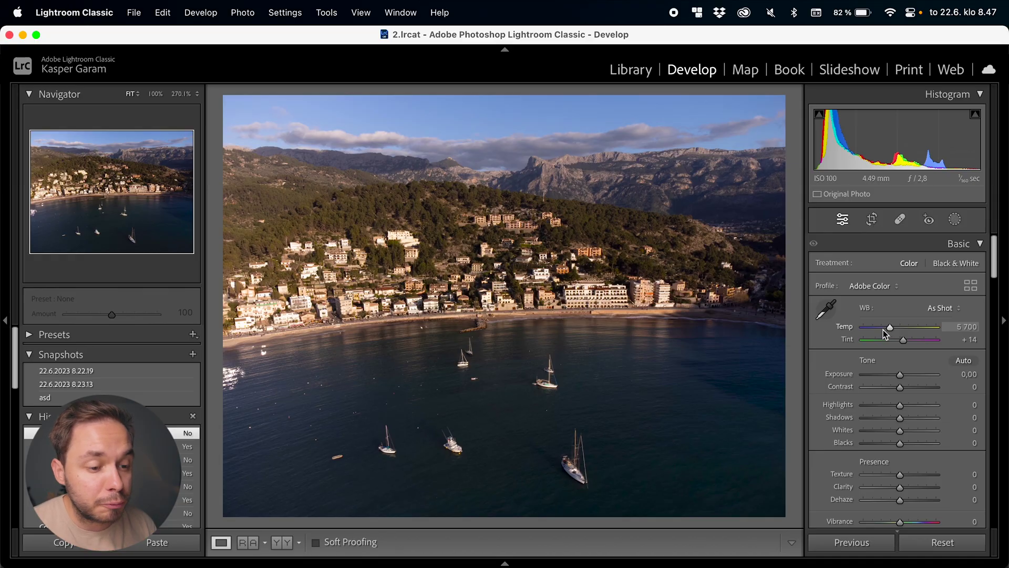
Step: Open the profile browser and preview the Artistic, B&W and Modern profile groups
{"action": "left_click", "coordinate": [976, 287]}
{"action": "scroll", "coordinate": [898, 421], "scroll_direction": "down", "scroll_amount": 10}
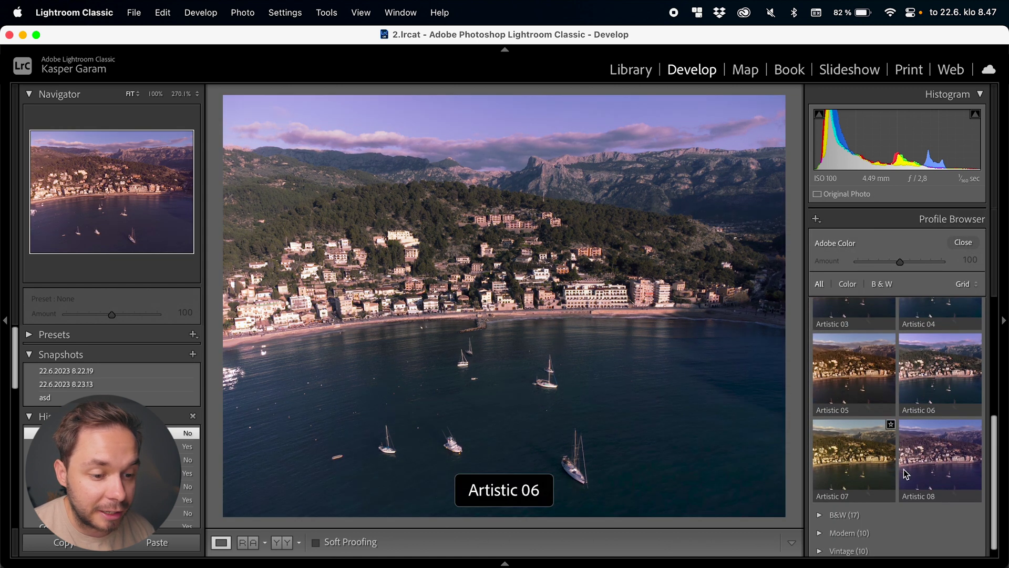
{"action": "left_click", "coordinate": [823, 515]}
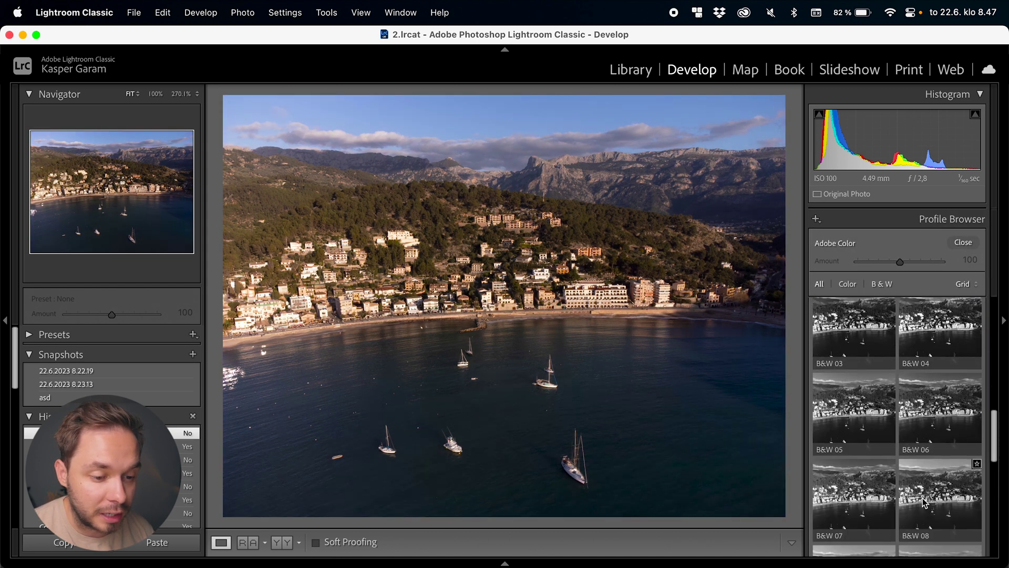
{"action": "scroll", "coordinate": [923, 502], "scroll_direction": "down", "scroll_amount": 5}
{"action": "left_click", "coordinate": [831, 523]}
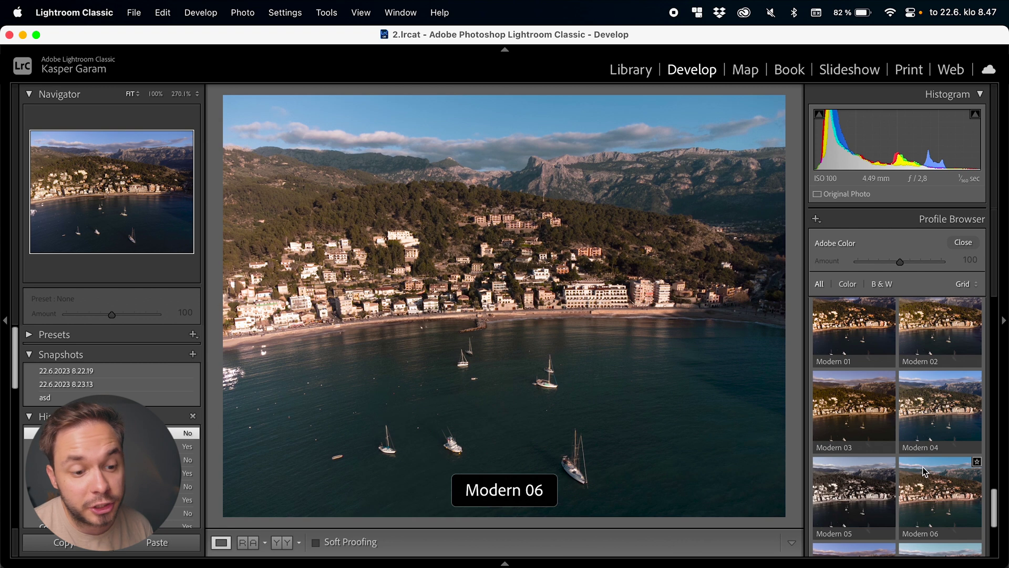
Step: Apply the Modern 04 profile with an amount of 59 and close the profile browser
{"action": "left_click", "coordinate": [933, 421]}
{"action": "left_click_drag", "start_coordinate": [900, 264], "coordinate": [882, 261]}
{"action": "scroll", "coordinate": [916, 369], "scroll_direction": "up", "scroll_amount": 15}
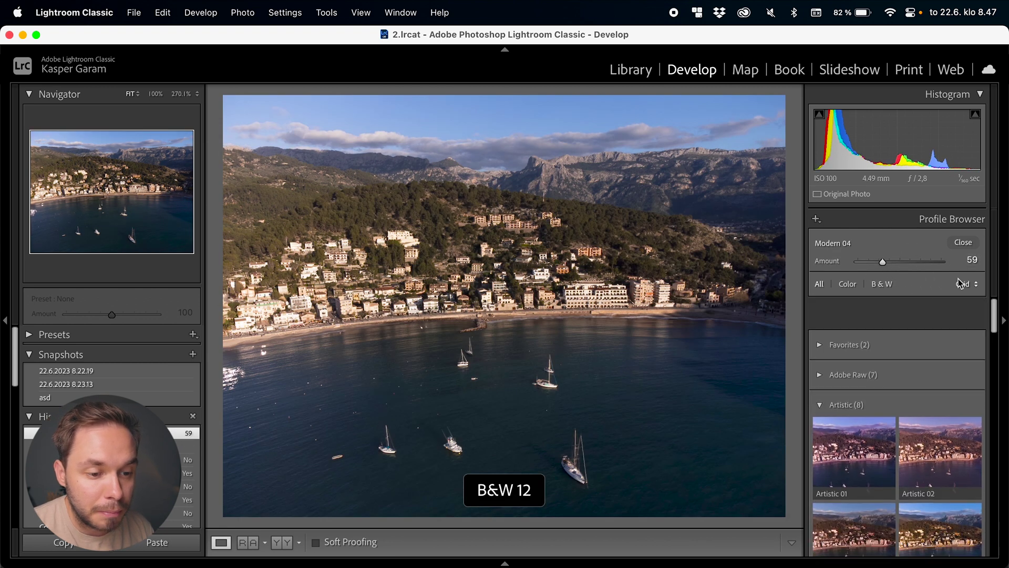
{"action": "left_click", "coordinate": [964, 242]}
Step: Try a profile amount of 116, reset it to 100, and revert in the history to the state before Modern 04
{"action": "scroll", "coordinate": [935, 356], "scroll_direction": "down", "scroll_amount": 5}
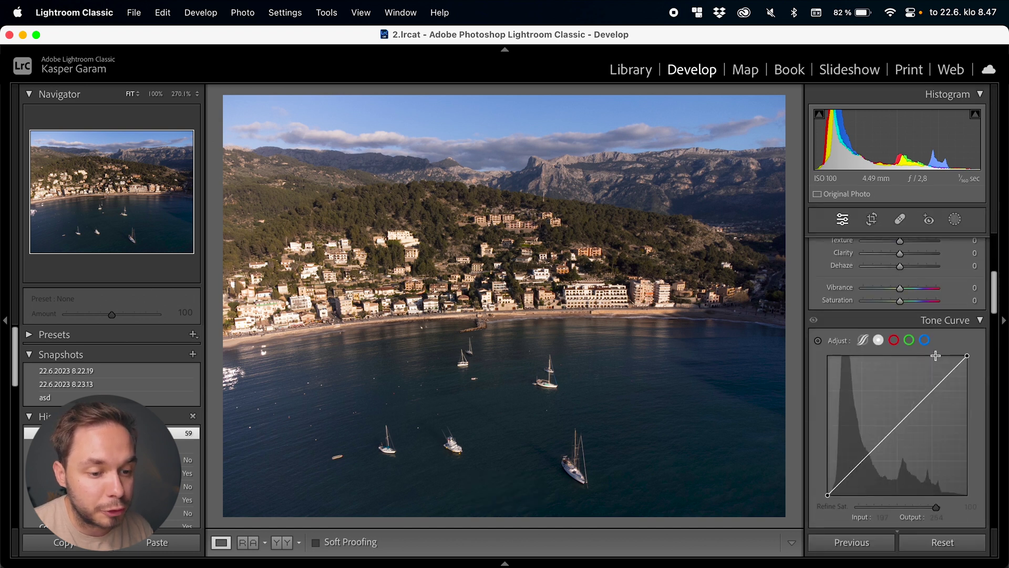
{"action": "scroll", "coordinate": [936, 355], "scroll_direction": "down", "scroll_amount": 8}
{"action": "scroll", "coordinate": [900, 377], "scroll_direction": "up", "scroll_amount": 5}
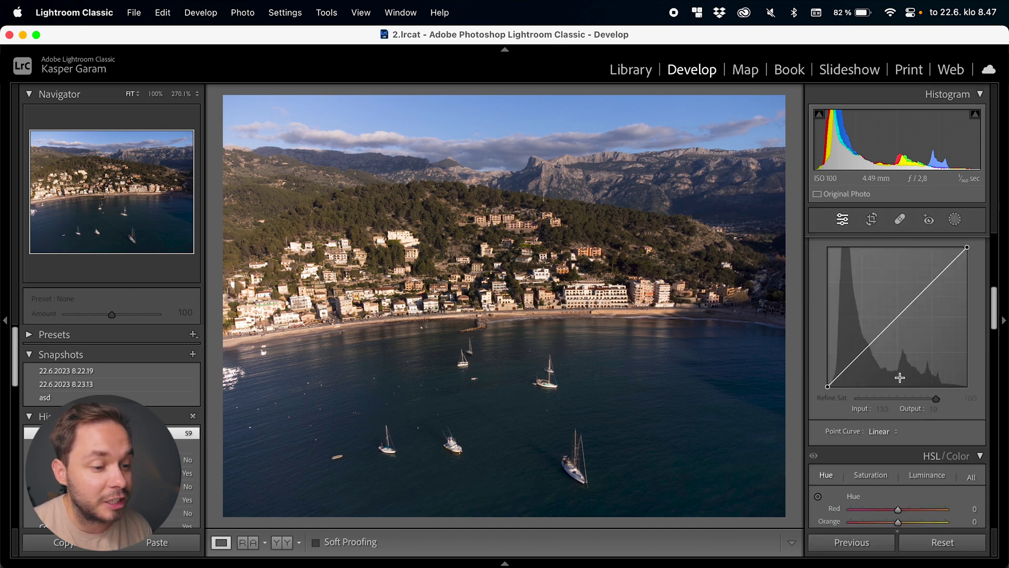
{"action": "scroll", "coordinate": [900, 378], "scroll_direction": "up", "scroll_amount": 8}
{"action": "mouse_move", "coordinate": [904, 302]}
{"action": "left_mouse_down"}
{"action": "mouse_move", "coordinate": [931, 305]}
{"action": "mouse_move", "coordinate": [866, 302]}
{"action": "mouse_move", "coordinate": [906, 301]}
{"action": "left_mouse_up"}
{"action": "double_click", "coordinate": [906, 301]}
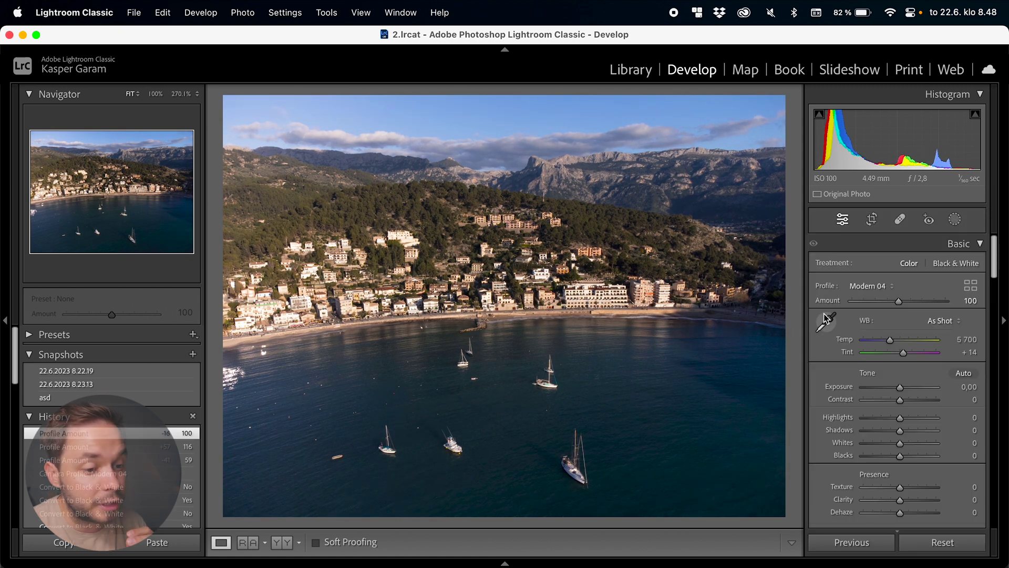
{"action": "left_click", "coordinate": [146, 493]}
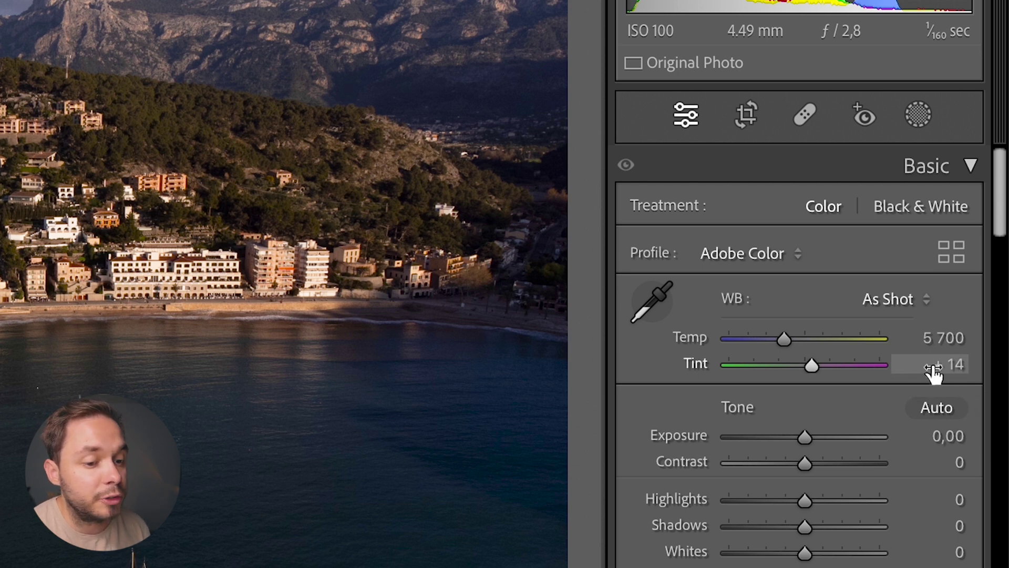
Step: Switch to the waterfall photo, try a Temp of −100, and reset it
{"action": "key", "text": "z"}
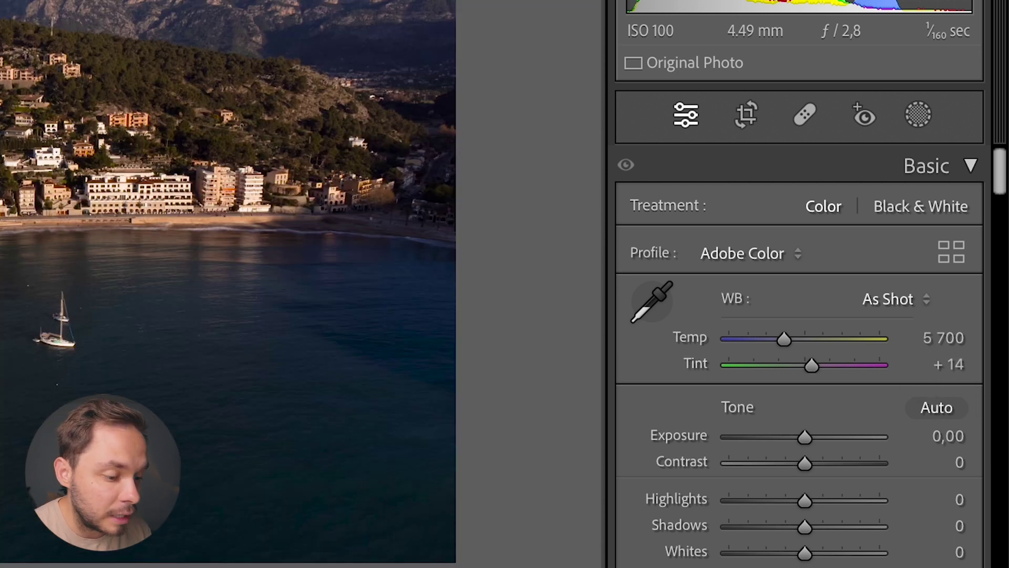
{"action": "key", "text": "Right"}
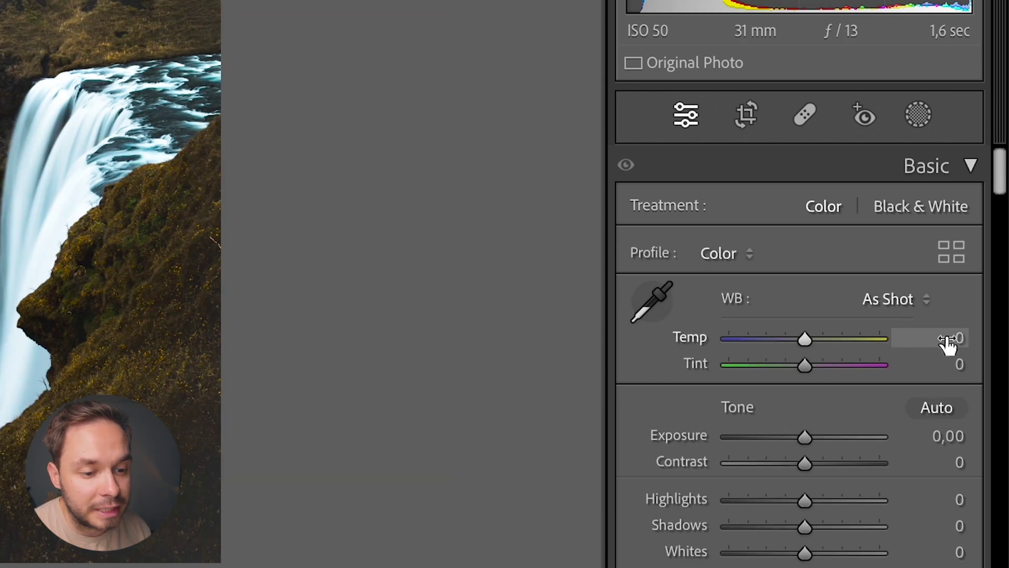
{"action": "left_click_drag", "start_coordinate": [806, 340], "coordinate": [647, 354]}
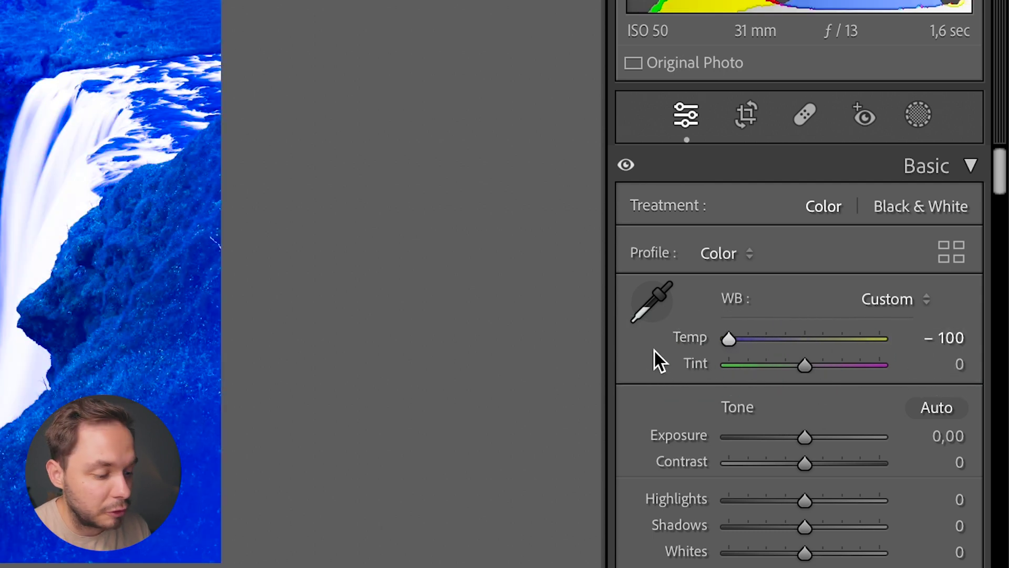
{"action": "double_click", "coordinate": [729, 339]}
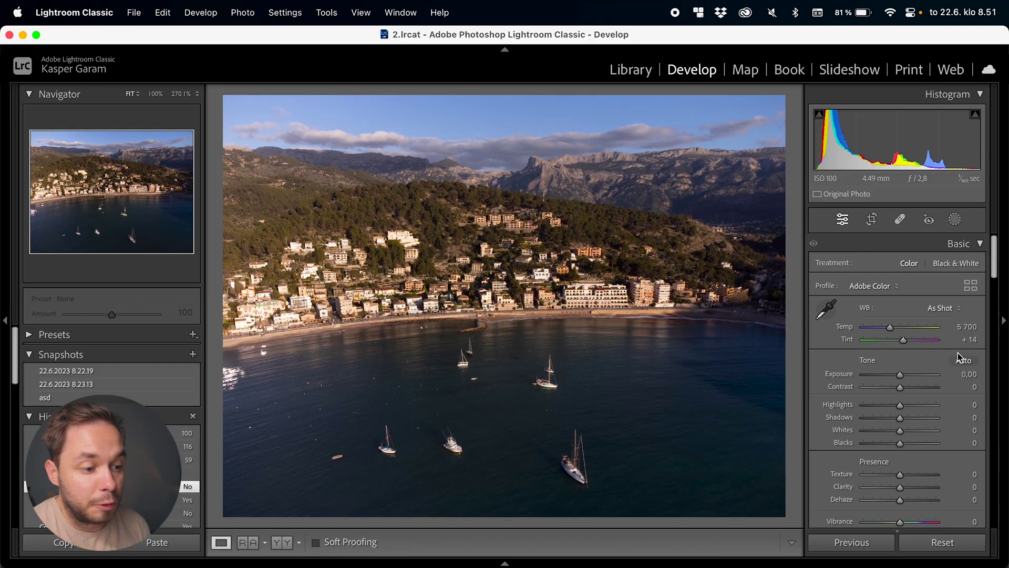
Step: Try a Tint of −149 on the bay photo and reset it
{"action": "left_click_drag", "start_coordinate": [891, 329], "coordinate": [863, 344]}
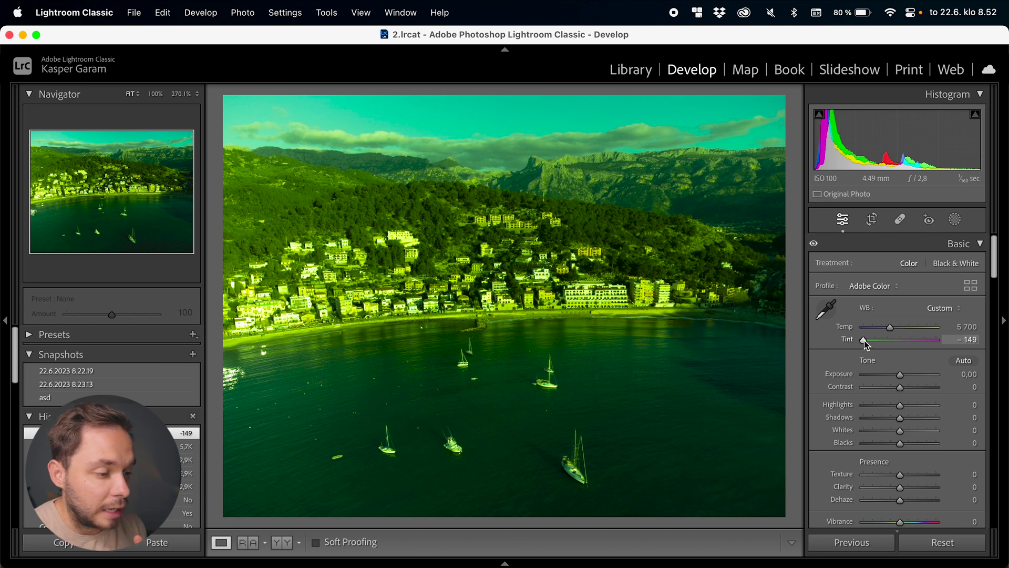
{"action": "double_click", "coordinate": [864, 339]}
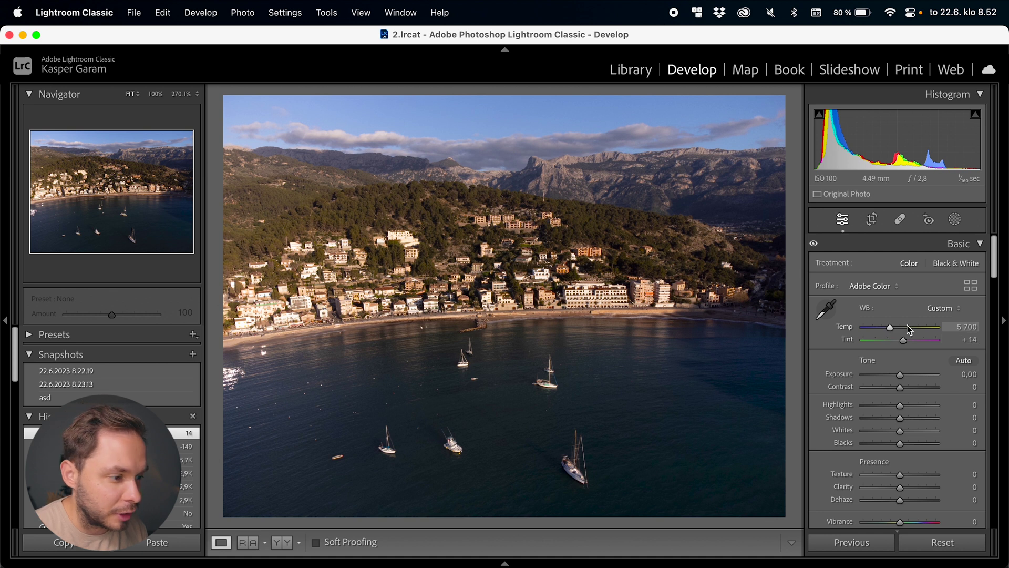
Step: Lower the bay photo's Temp to 4 750, try 3 825, and undo the last change
{"action": "left_click_drag", "start_coordinate": [891, 328], "coordinate": [885, 330]}
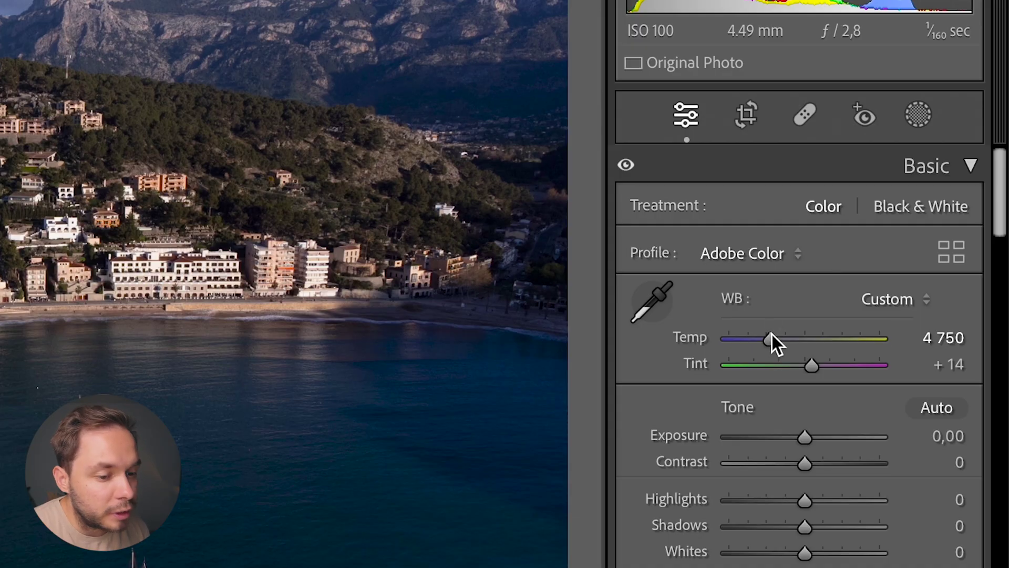
{"action": "left_click_drag", "start_coordinate": [772, 334], "coordinate": [750, 345]}
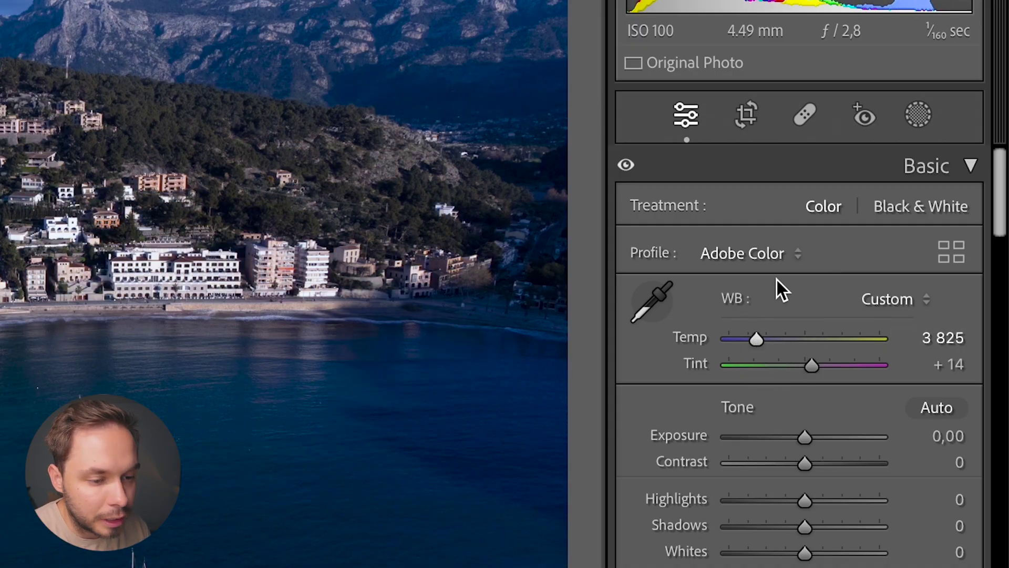
{"action": "key", "text": "ctrl+z"}
Step: Enter a Temp of 4 800, scrub the value to 4 876, and reset the Temp to its default
{"action": "left_click", "coordinate": [952, 340]}
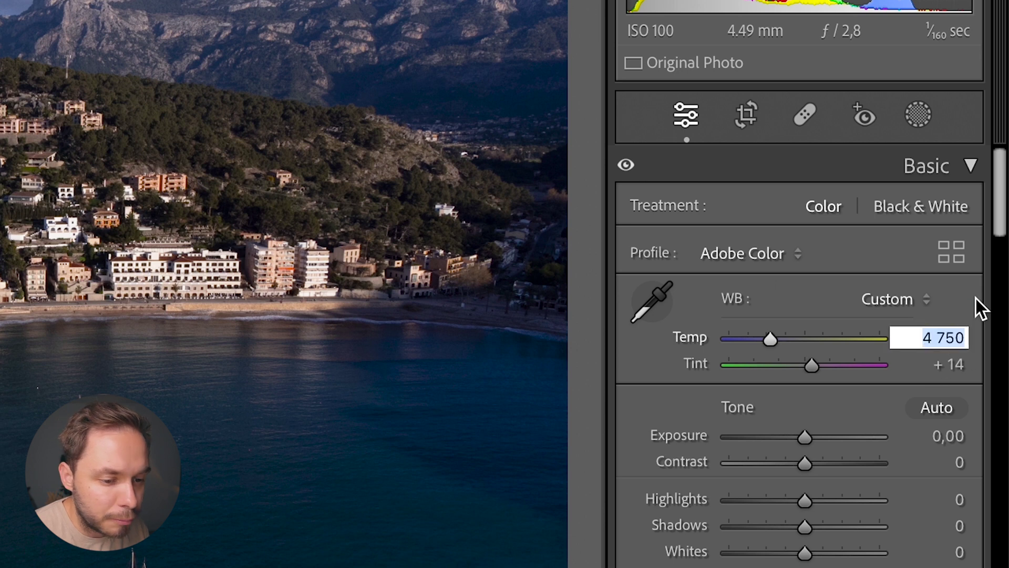
{"action": "type", "text": "4800"}
{"action": "key", "text": "Return"}
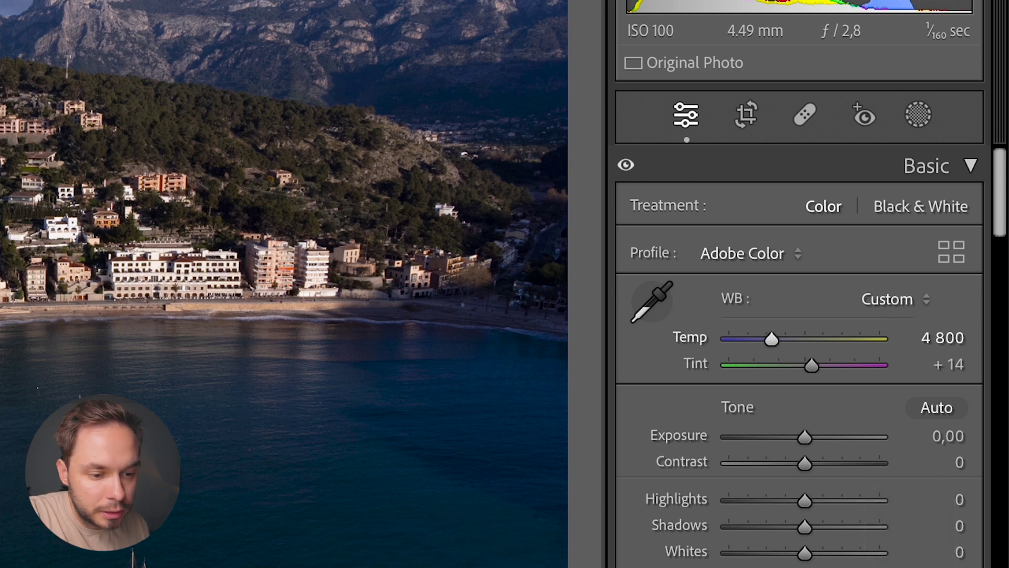
{"action": "mouse_move", "coordinate": [926, 344]}
{"action": "left_mouse_down"}
{"action": "mouse_move", "coordinate": [897, 349]}
{"action": "mouse_move", "coordinate": [928, 341]}
{"action": "left_mouse_up"}
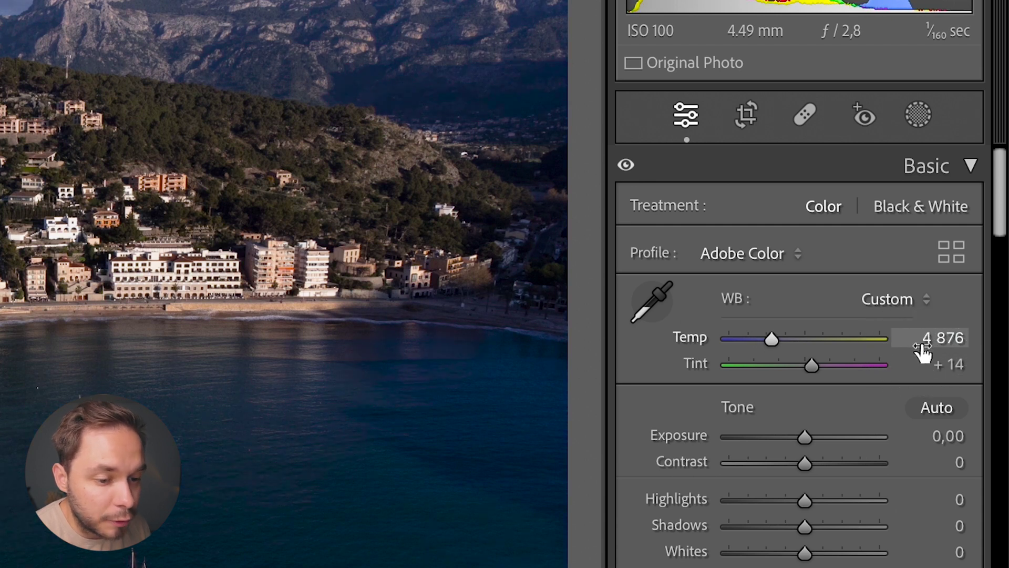
{"action": "double_click", "coordinate": [775, 343]}
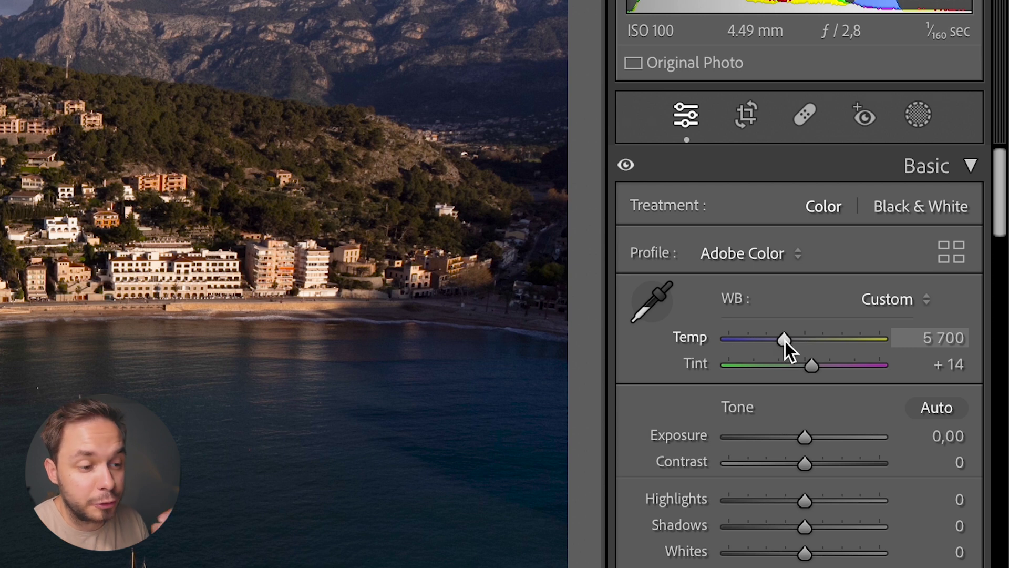
Step: Lower the Temp to 5 028 and sample a neutral target among the shoreline buildings with the White Balance Selector
{"action": "left_click_drag", "start_coordinate": [794, 344], "coordinate": [784, 345]}
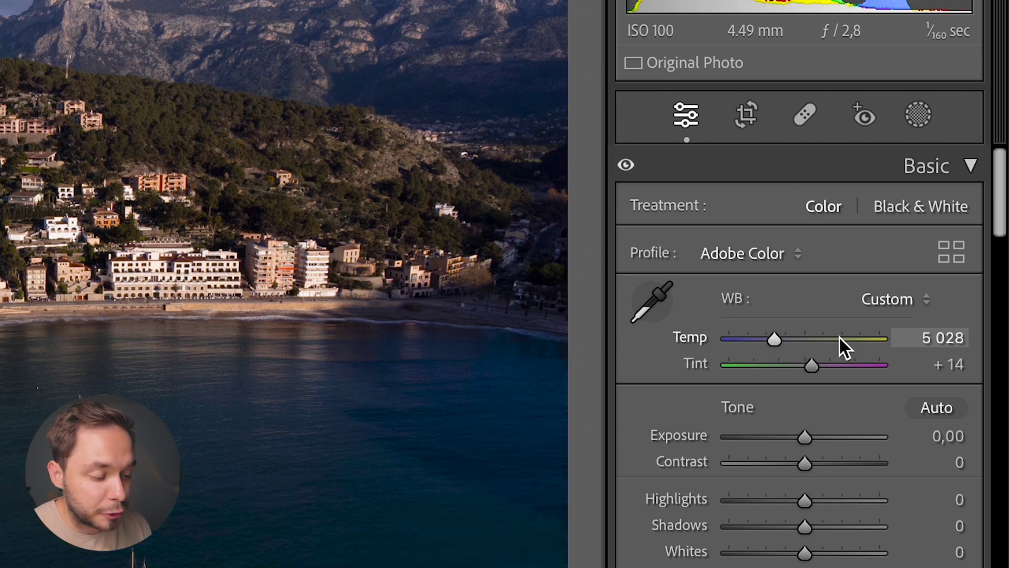
{"action": "key", "text": "alt"}
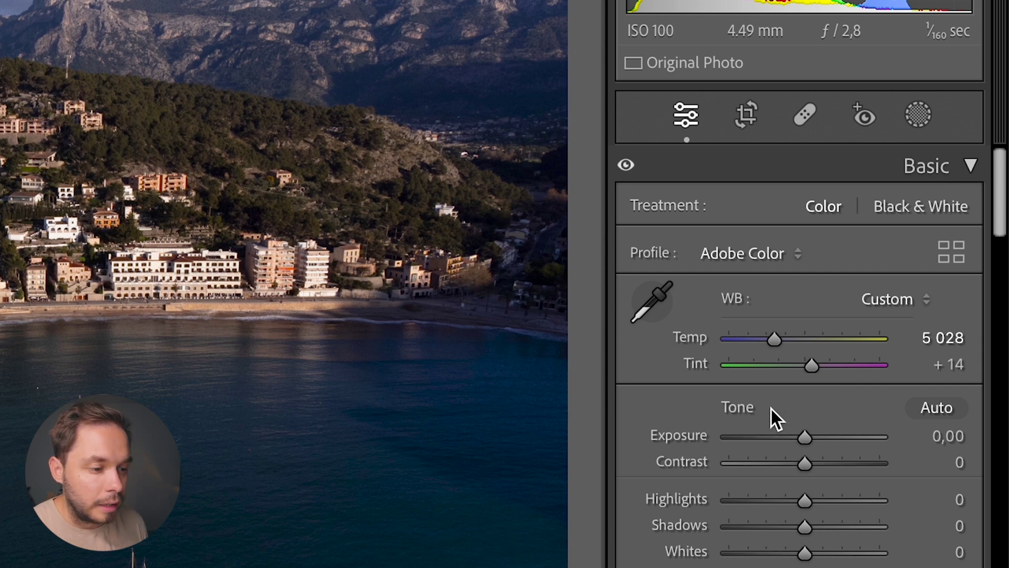
{"action": "left_click", "coordinate": [655, 305]}
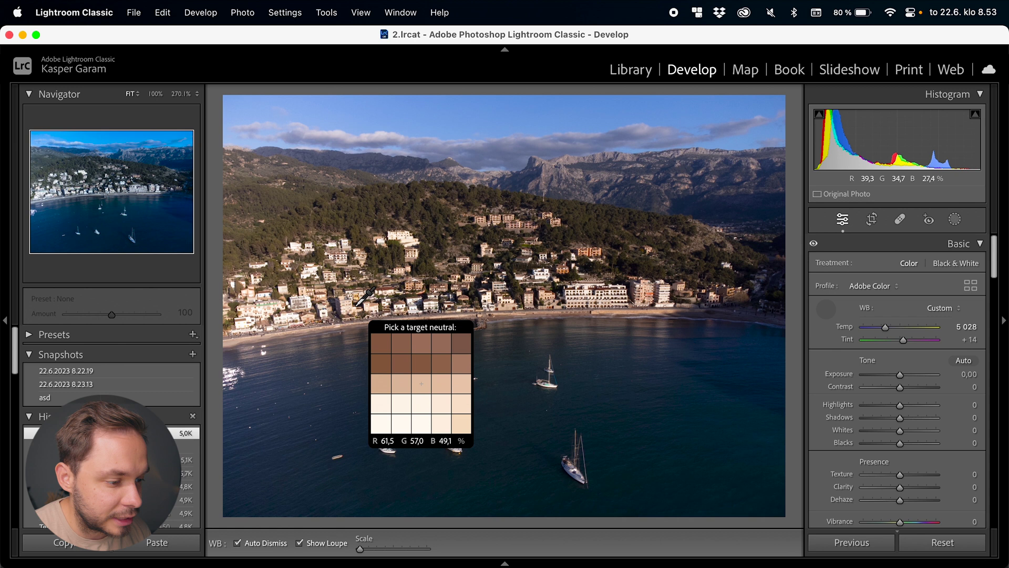
{"action": "left_click", "coordinate": [309, 303]}
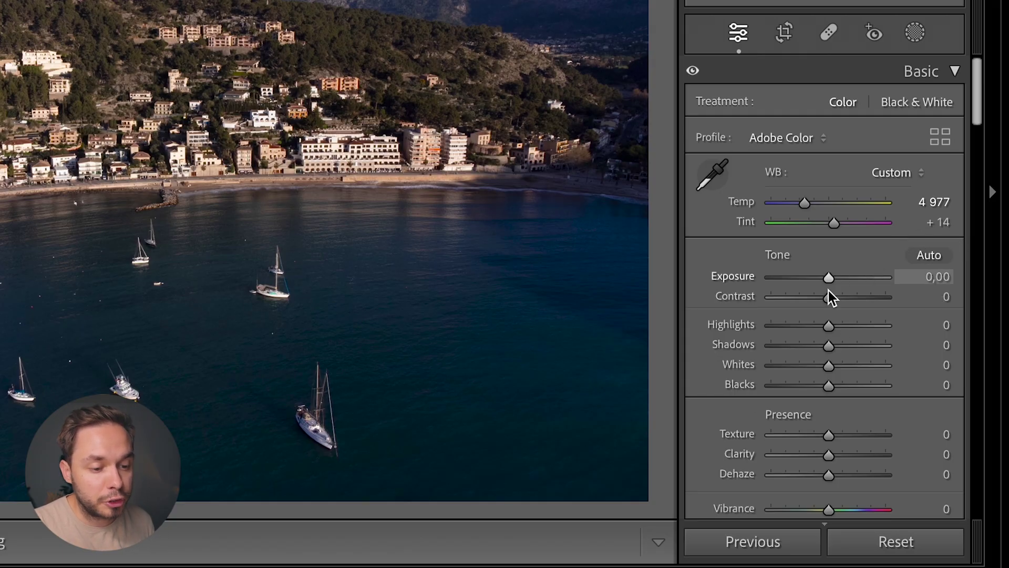
Step: Try the automatic tone adjustment and an Exposure of +0,75, and undo the last change
{"action": "scroll", "coordinate": [878, 342], "scroll_direction": "down", "scroll_amount": 2}
{"action": "scroll", "coordinate": [880, 342], "scroll_direction": "down", "scroll_amount": 1}
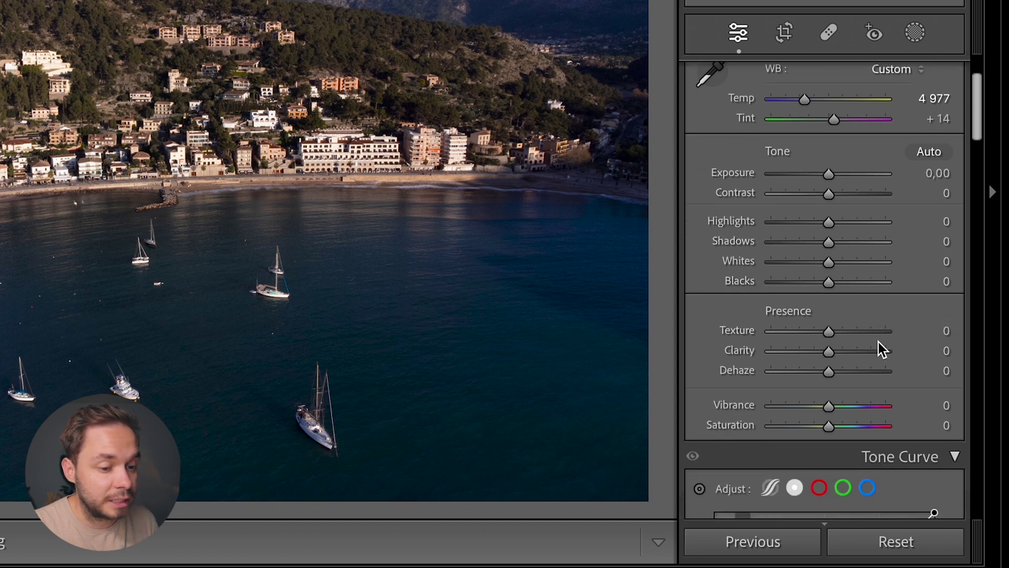
{"action": "left_click", "coordinate": [929, 152]}
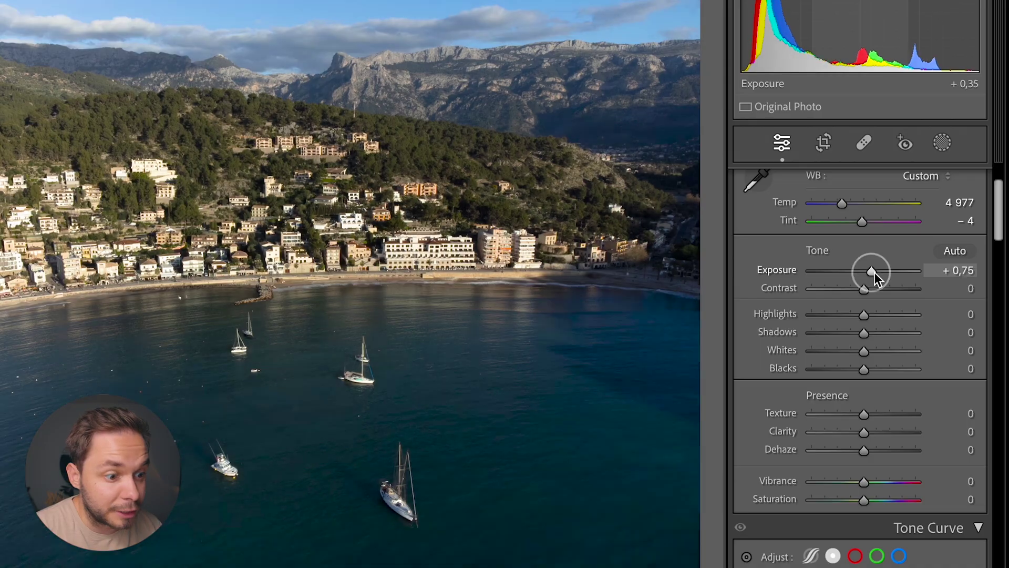
{"action": "left_click_drag", "start_coordinate": [875, 273], "coordinate": [868, 298]}
{"action": "key", "text": "super+z"}
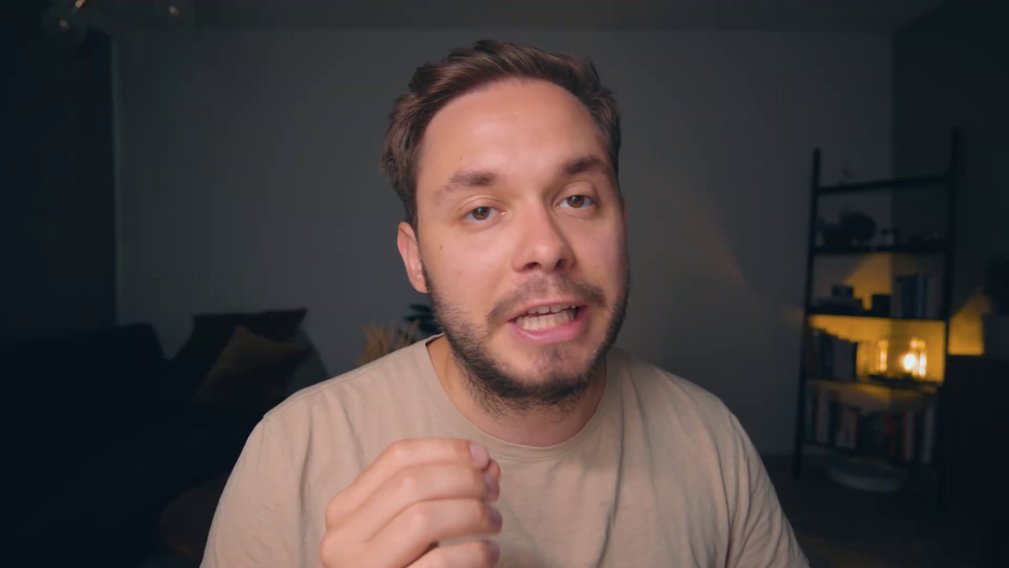